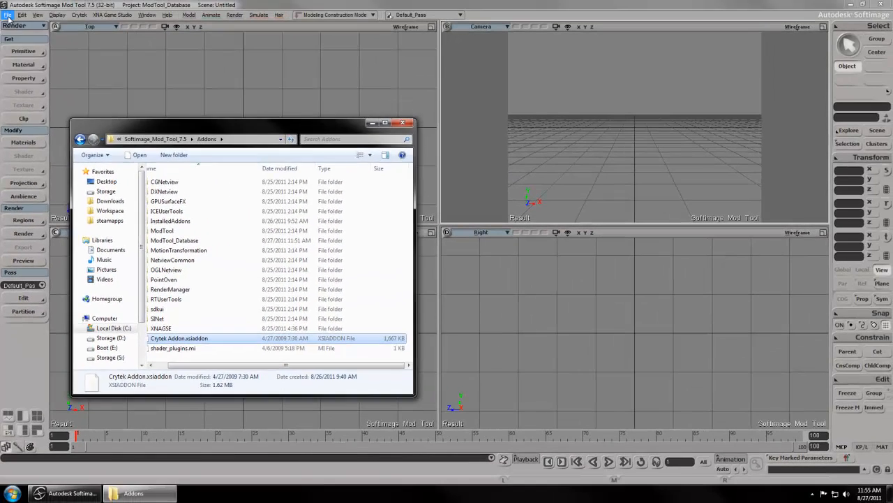
click(7, 15)
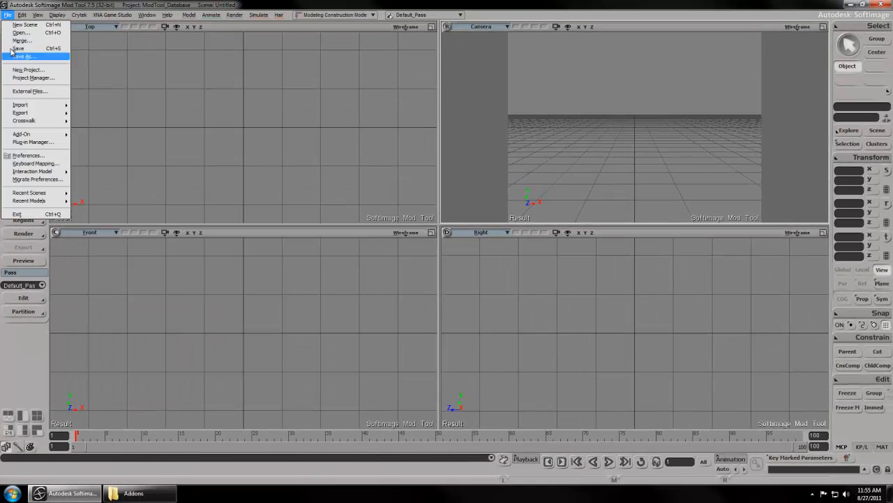
click(95, 138)
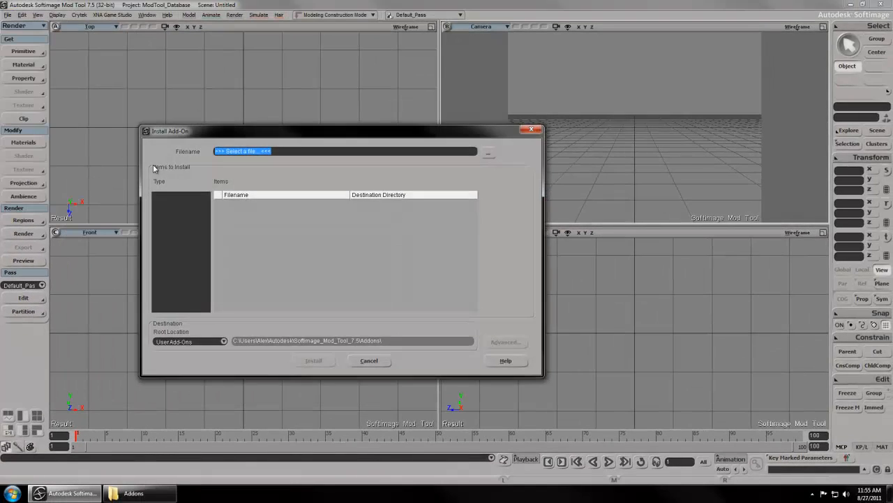
click(487, 153)
click(213, 165)
click(212, 166)
double_click(325, 188)
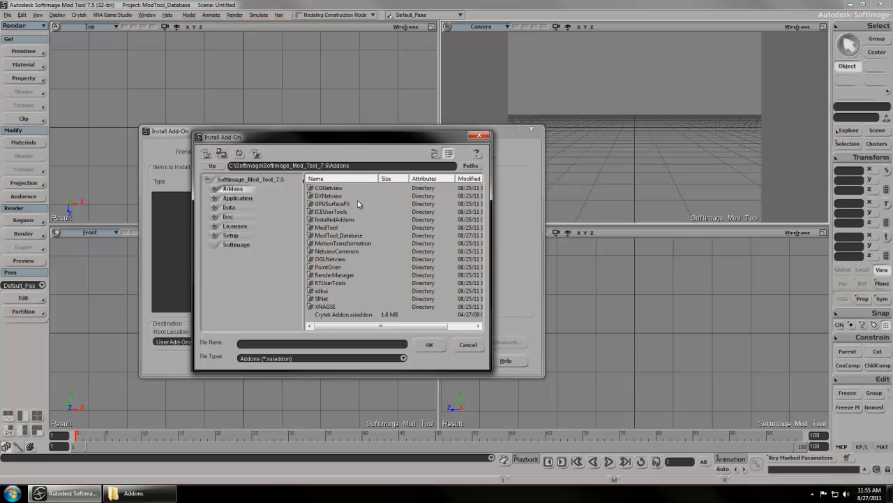
click(342, 315)
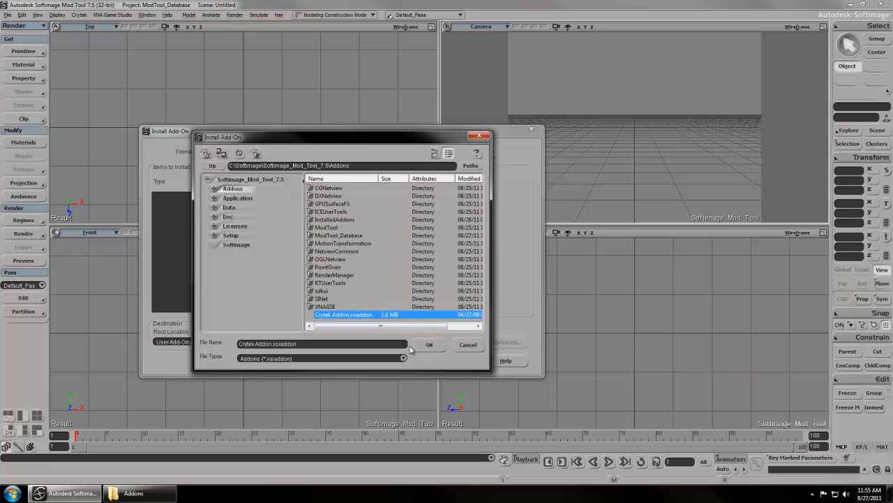
click(464, 346)
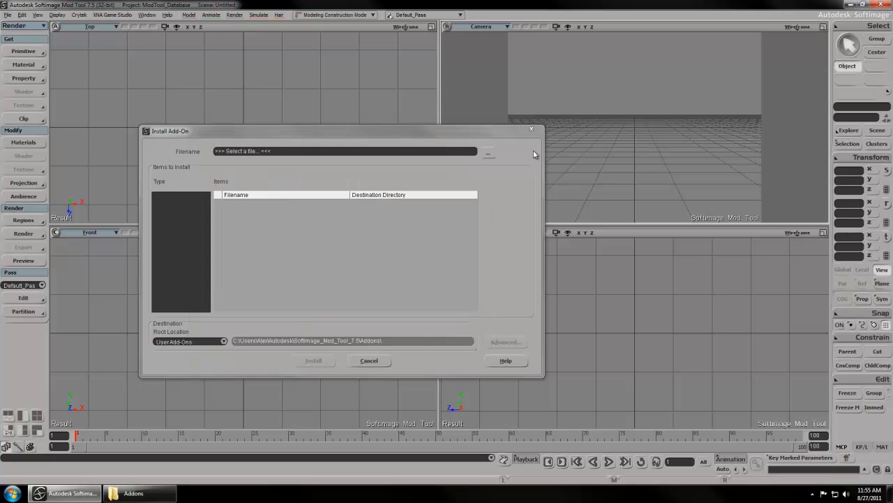
click(532, 129)
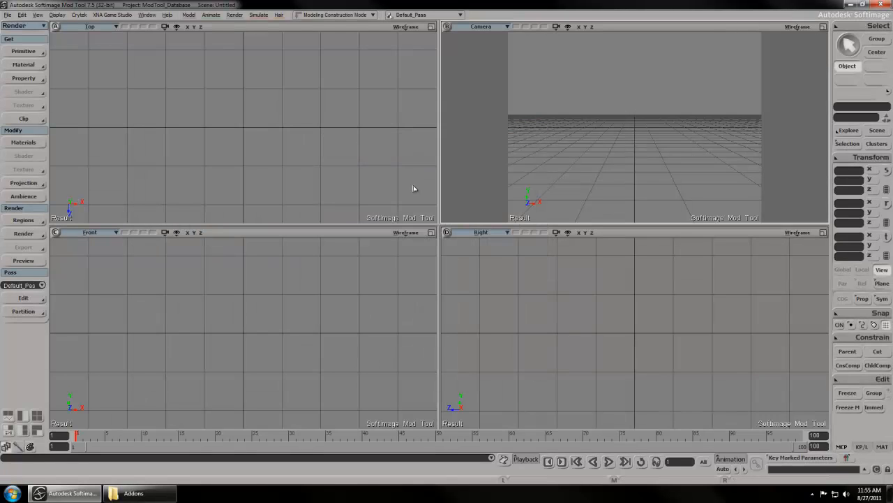
click(80, 16)
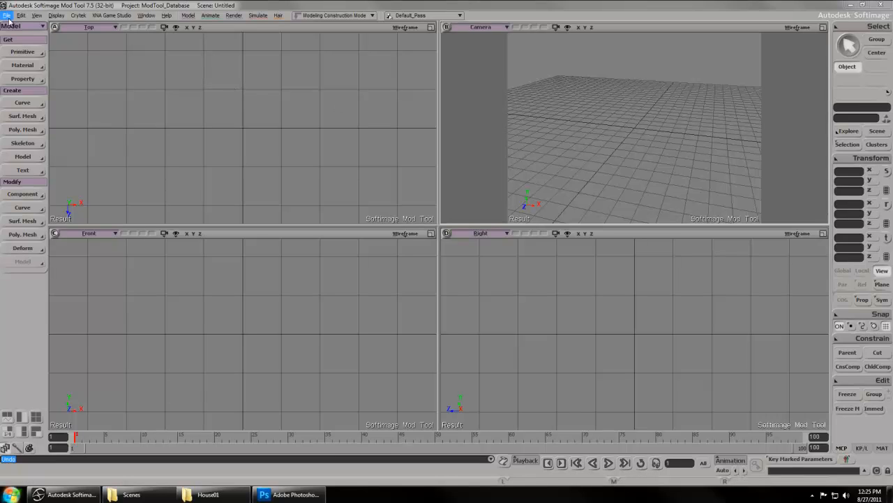
- Create a polygon mesh cube with a length of 1
click(20, 52)
mouse_move(70, 68)
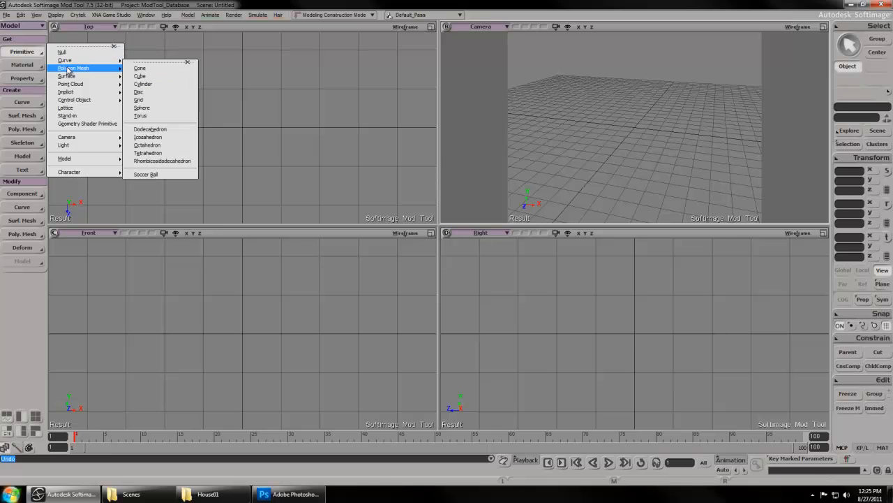
click(139, 76)
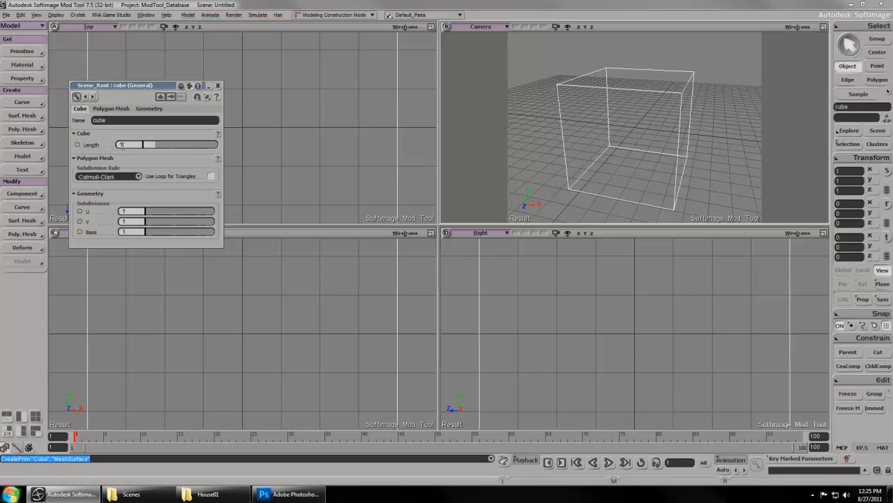
key(Return)
click(217, 86)
- Set the Camera view's display mode to Textured, with the whole cube in view at an angle
key(s)
right_drag(600, 127, 624, 137)
scroll(626, 139, up, 3)
scroll(627, 137, down, 4)
scroll(627, 137, up, 5)
key(s)
drag(622, 141, 644, 138)
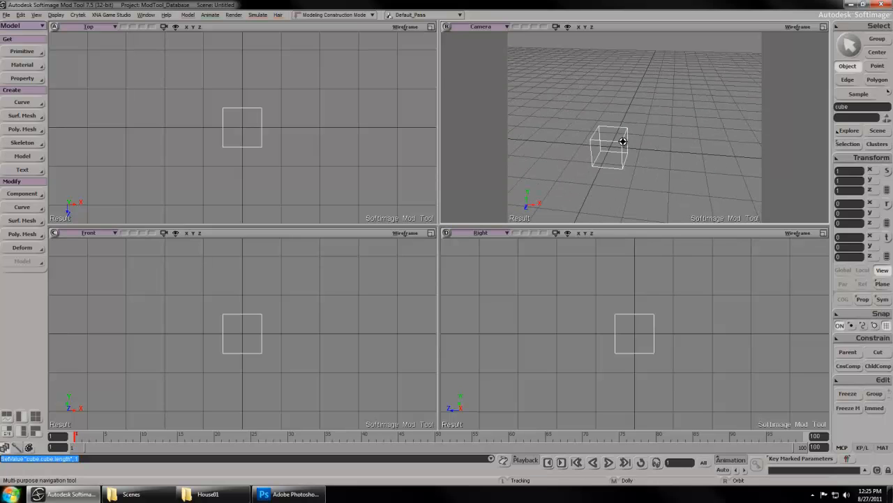
mouse_move(643, 138)
middle_down()
mouse_move(640, 152)
mouse_move(643, 125)
mouse_move(634, 165)
mouse_move(638, 126)
mouse_move(640, 144)
mouse_move(646, 131)
middle_up()
right_drag(675, 131, 649, 134)
click(796, 27)
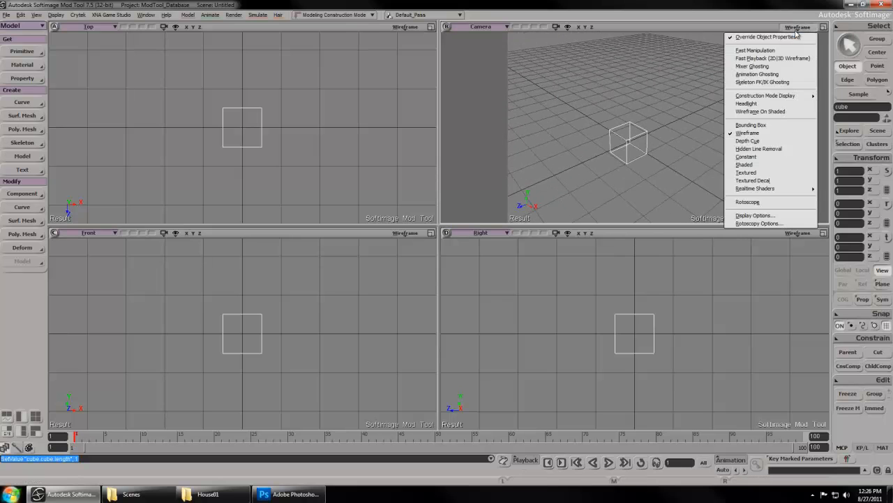
click(768, 174)
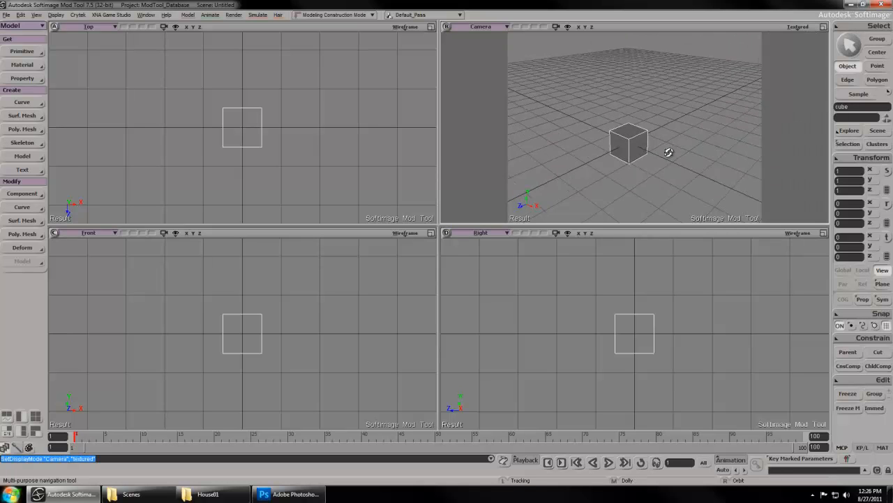
- Try moving the cube along Y and rotating it about 27.5° around X, and undo the rotation
click(639, 161)
key(v)
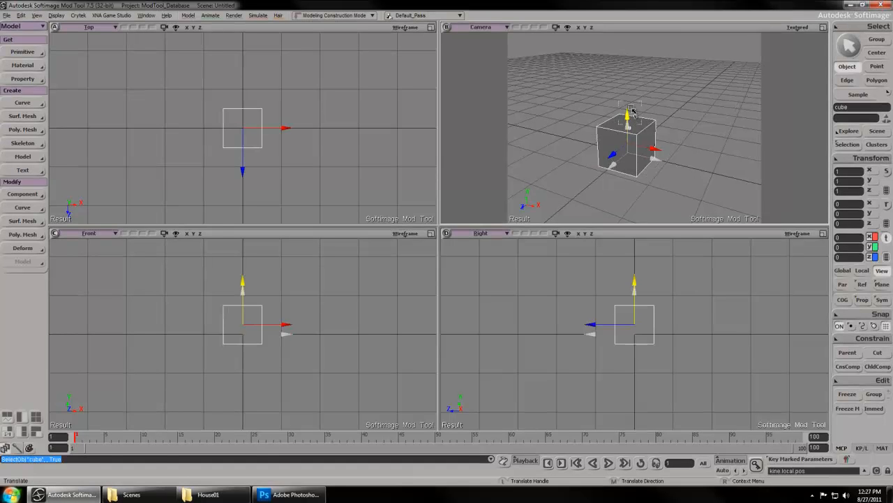
click(609, 165)
key(c)
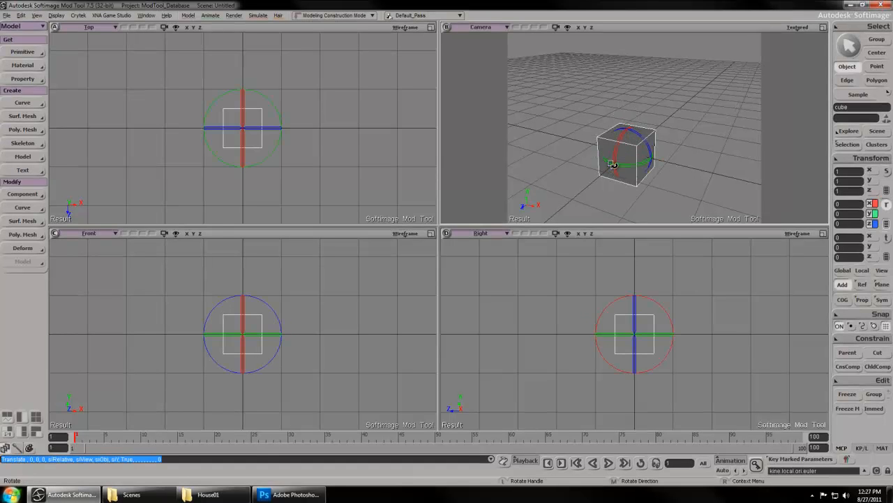
drag(609, 165, 613, 164)
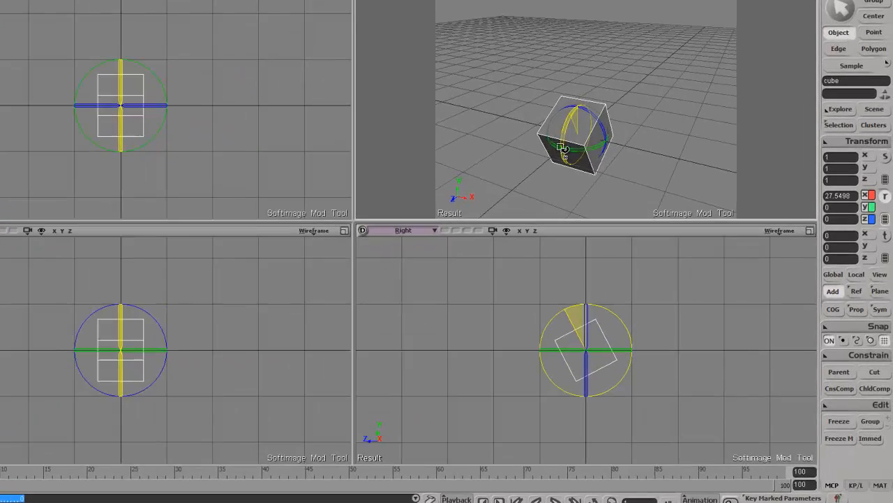
key(ctrl+z)
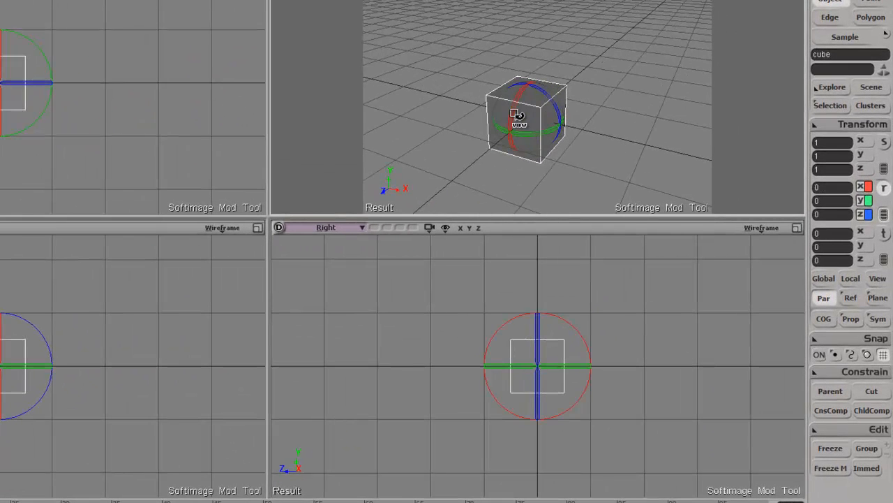
- Try scaling the cube along its X axis, undo the scaling, and deselect the cube
key(x)
drag(564, 126, 599, 153)
key(ctrl+z)
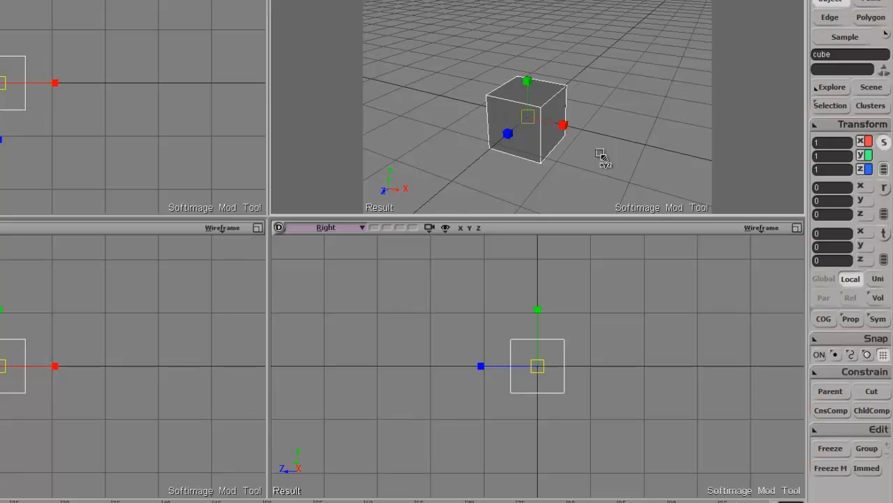
key(Escape)
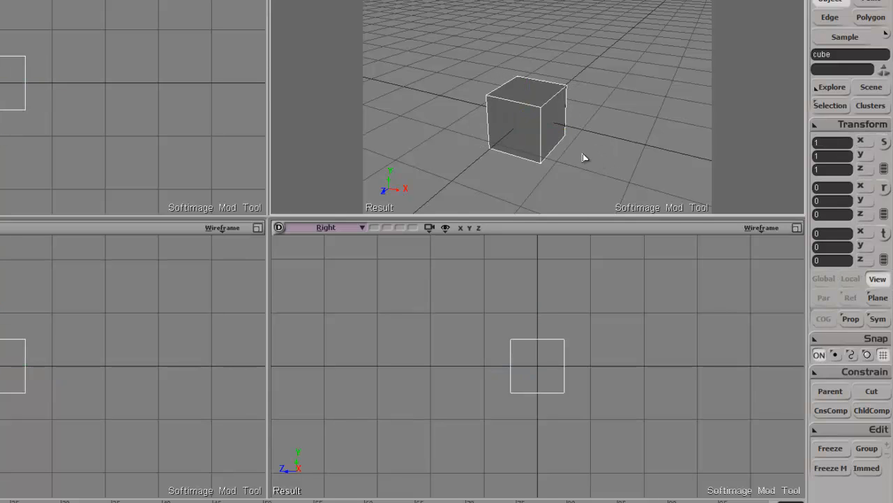
click(650, 63)
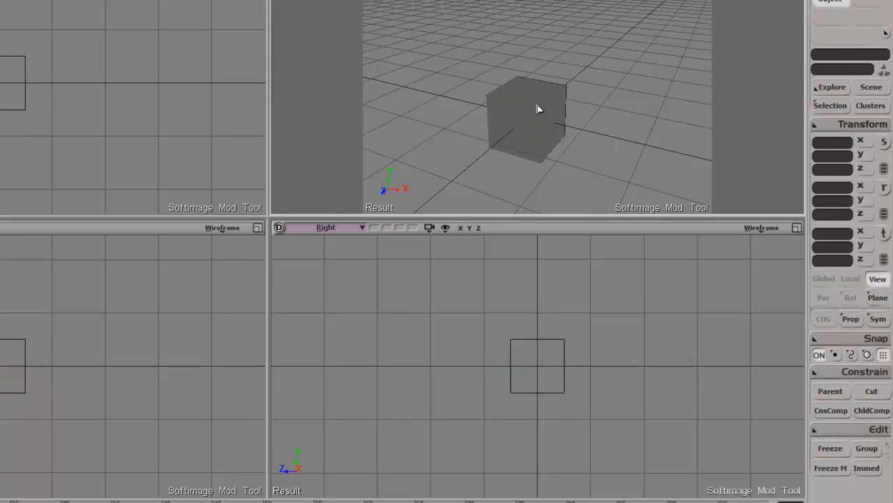
- Move the cube's bottom polygon up 0.5 units to Y 0
click(538, 109)
middle_drag(534, 74, 590, 84)
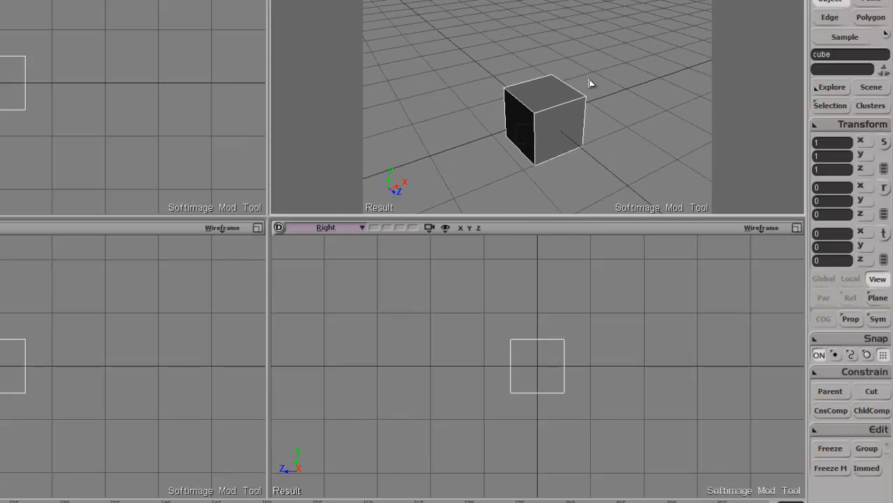
key(u)
click(552, 93)
middle_drag(580, 114, 549, 86)
click(550, 124)
click(520, 136)
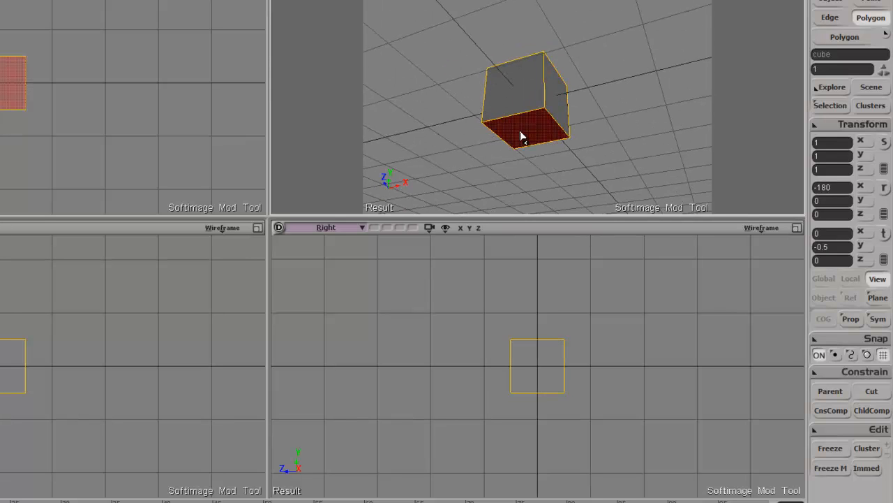
key(v)
mouse_move(522, 132)
middle_down()
mouse_move(564, 94)
mouse_move(528, 116)
middle_up()
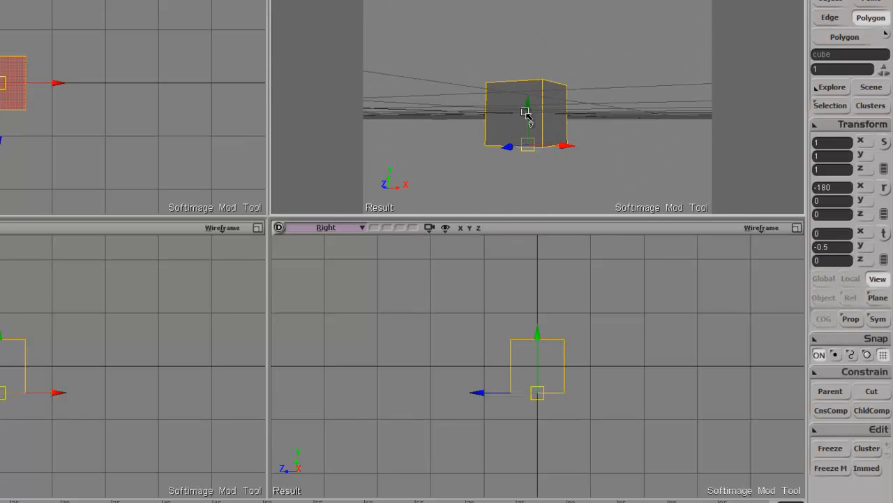
drag(530, 106, 536, 91)
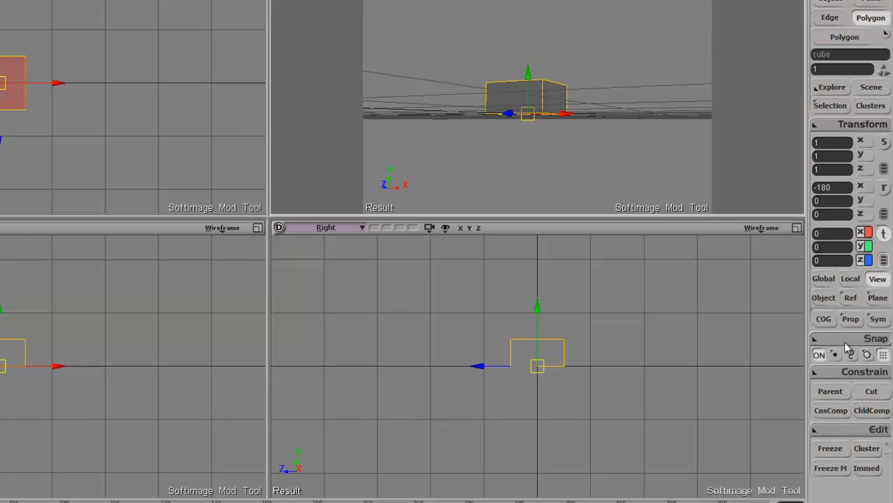
- Check the translate, rotate and scale snap increments in the Transform preferences
click(839, 126)
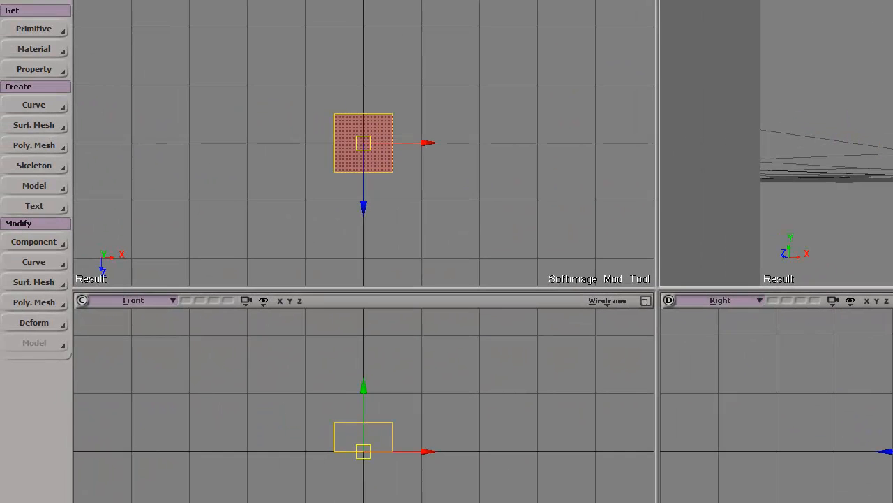
click(681, 502)
click(148, 130)
click(122, 129)
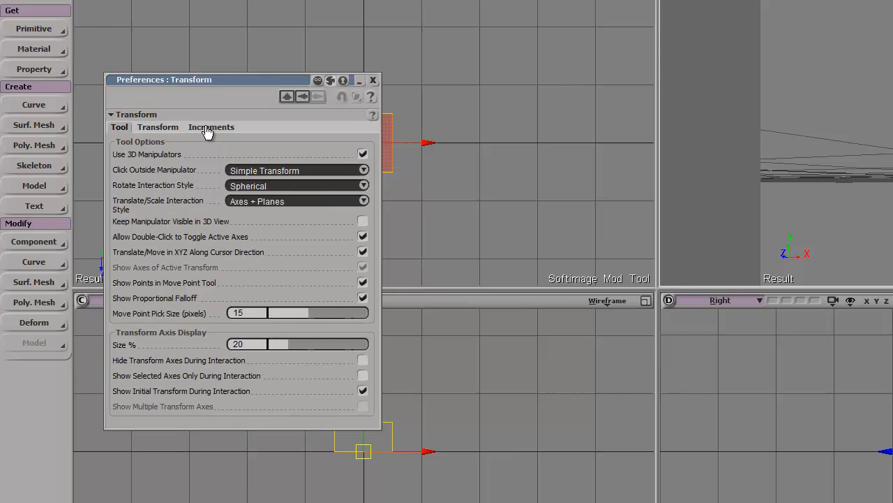
click(211, 130)
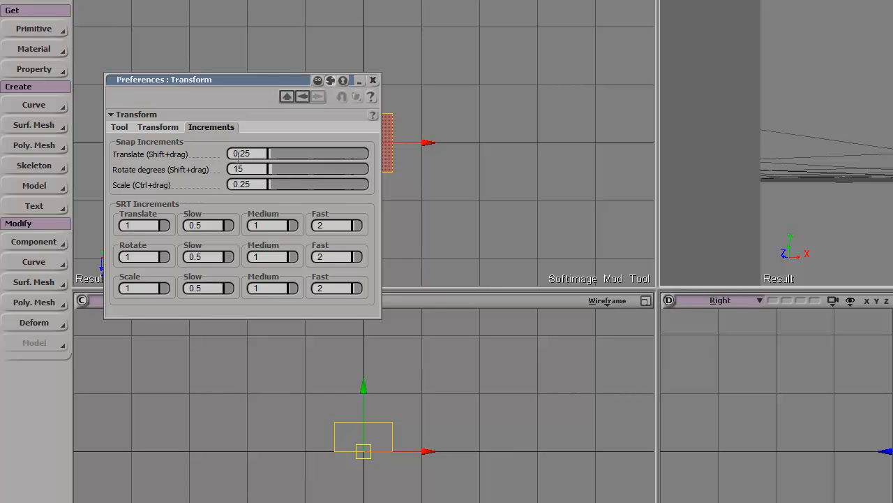
click(238, 156)
click(235, 185)
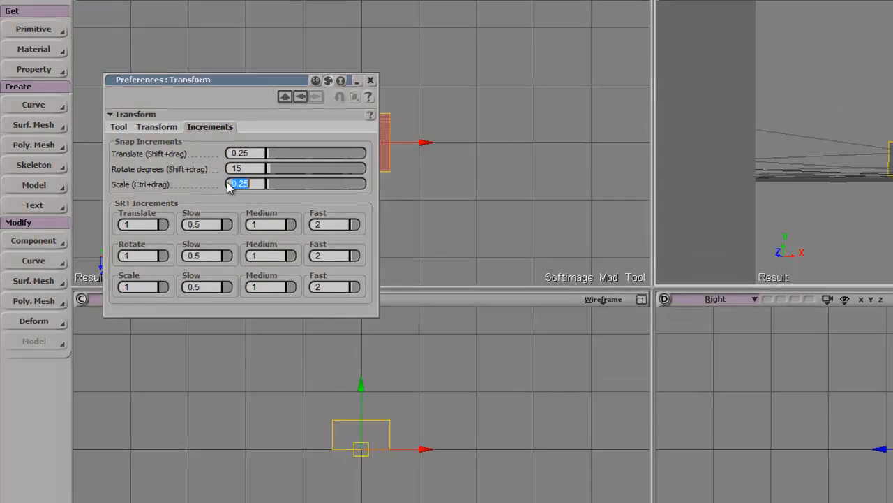
click(373, 79)
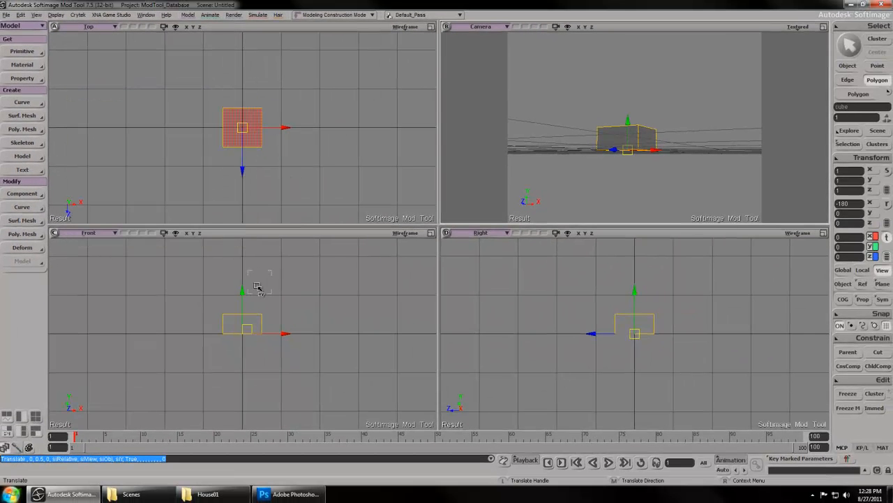
- Raise the cube's top polygon 0.5 units to Y 1
mouse_move(245, 293)
mouse_down()
mouse_move(241, 328)
mouse_move(243, 291)
mouse_up()
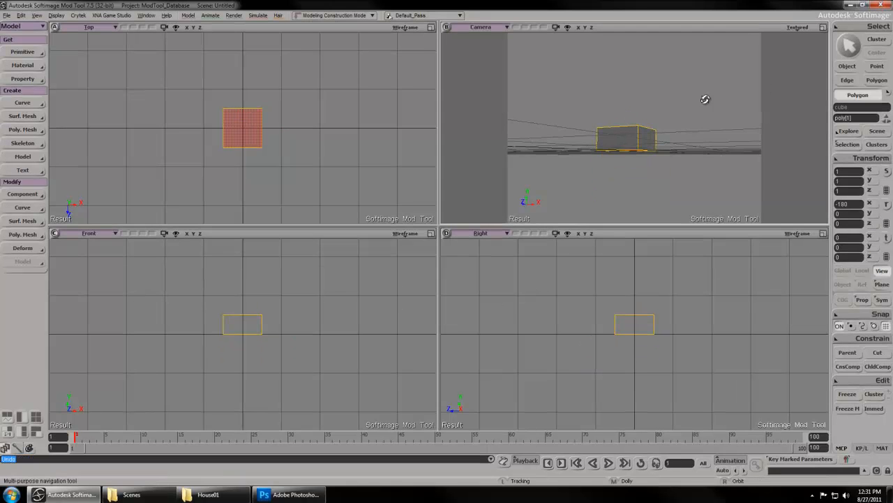
middle_drag(704, 100, 643, 139)
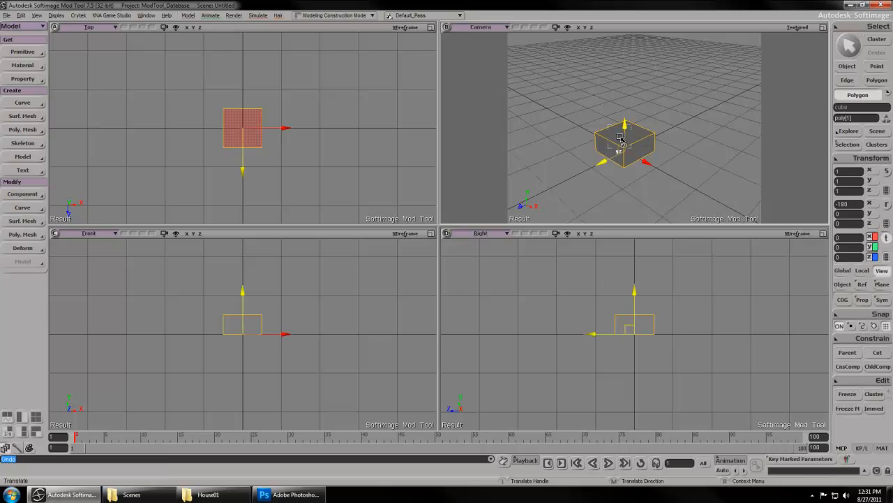
key(u)
click(626, 137)
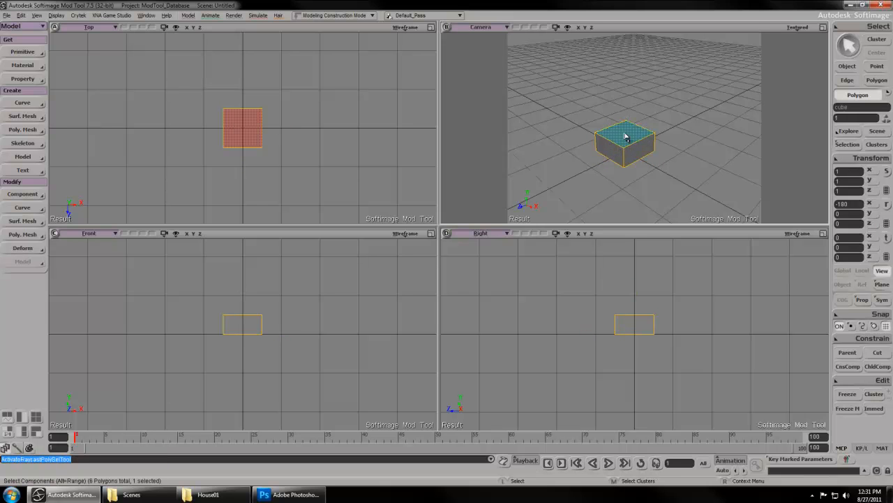
key(v)
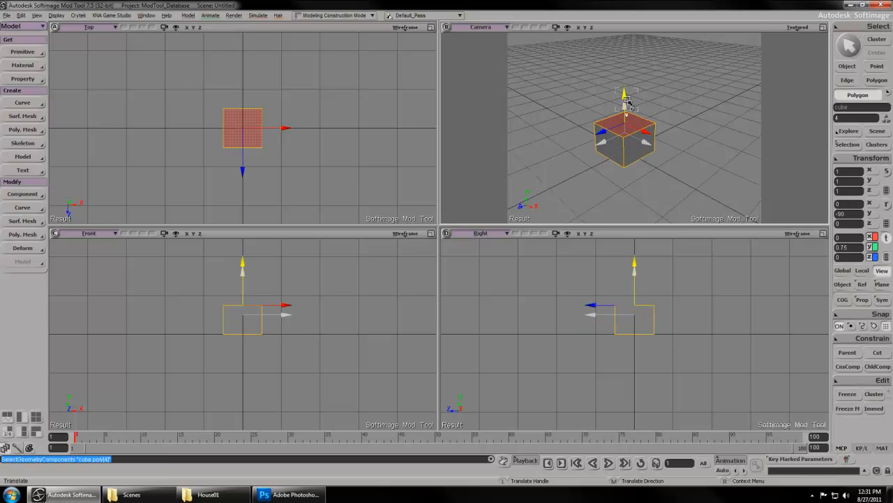
drag(628, 103, 628, 92)
- Save the scene as "Crat" in the ModTool_Database Scenes folder
click(7, 16)
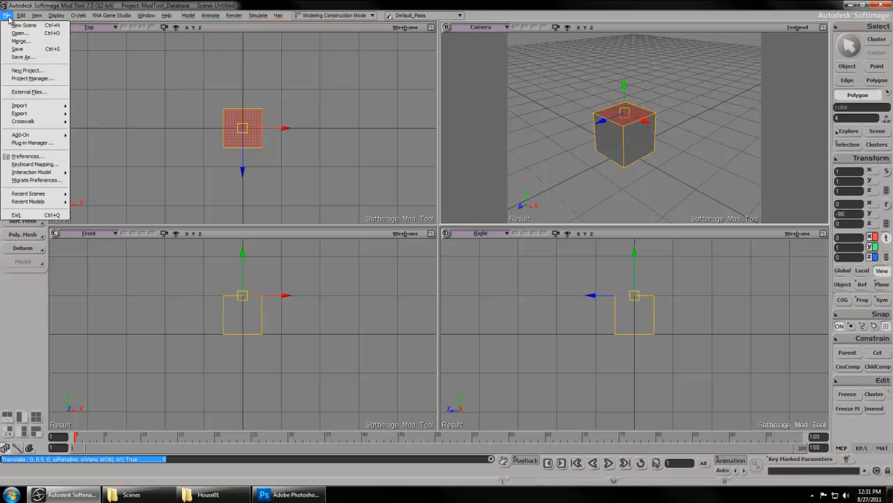
click(22, 57)
text(Crat)
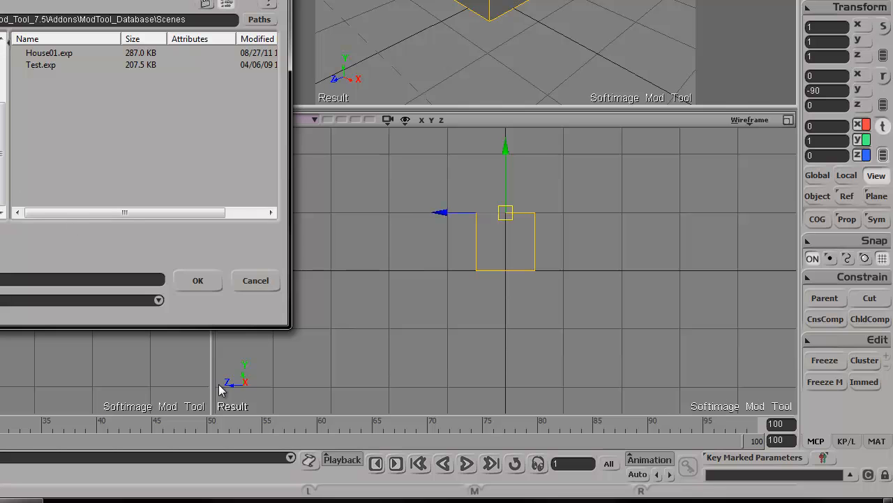
click(200, 285)
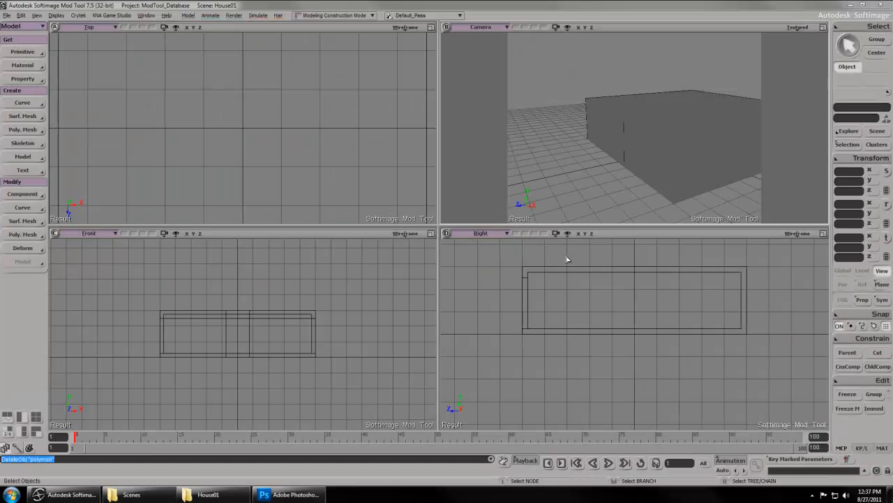
- Select the outer house cube and examine its doorway opening up close from the front
click(562, 198)
key(s)
right_drag(562, 186, 604, 184)
click(633, 141)
key(s)
right_drag(654, 166, 590, 162)
scroll(667, 171, up, 6)
key(space)
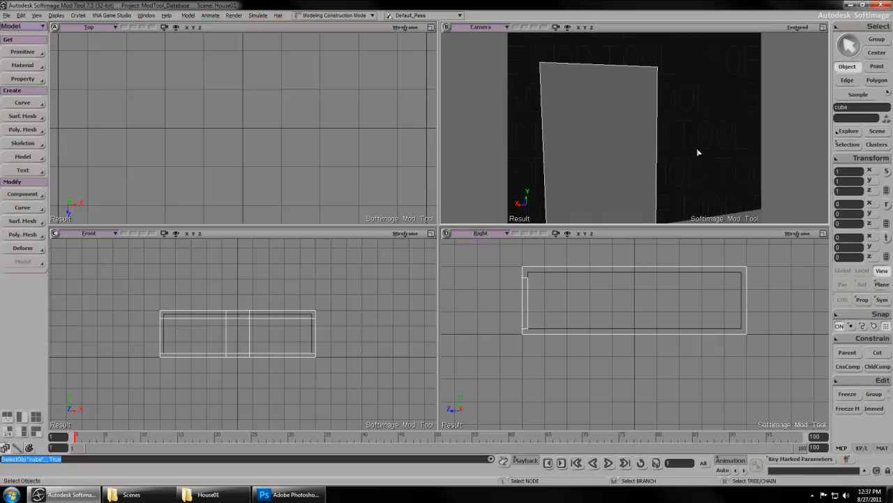
- Select the inner cube1 together with the outer cube and combine them into a single new polygon mesh
click(697, 151)
scroll(668, 189, down, 3)
key(s)
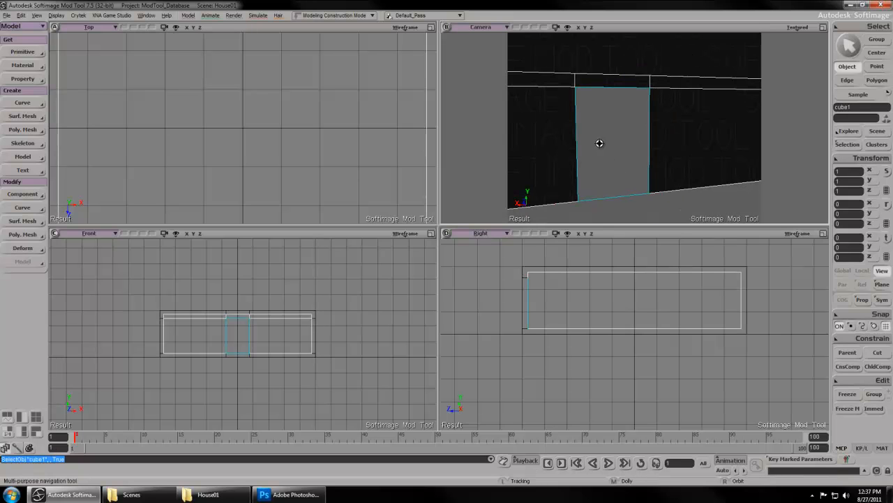
right_drag(598, 144, 672, 151)
scroll(672, 152, down, 3)
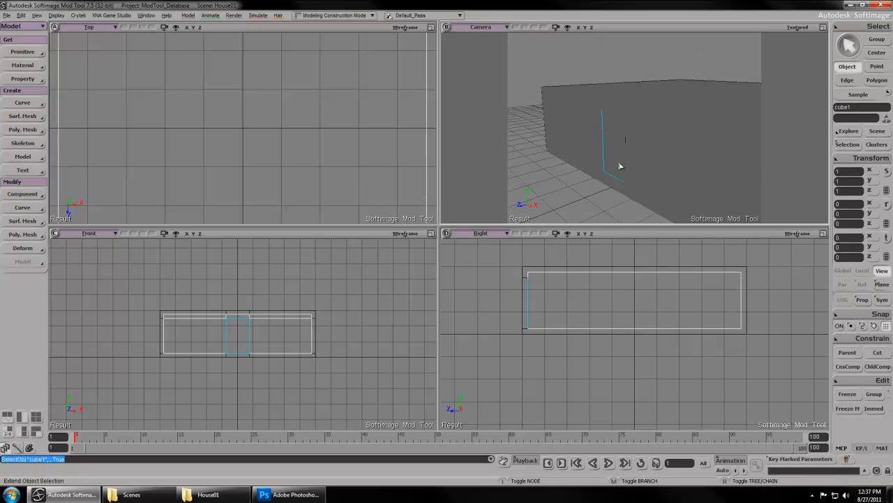
ctrl+click(577, 142)
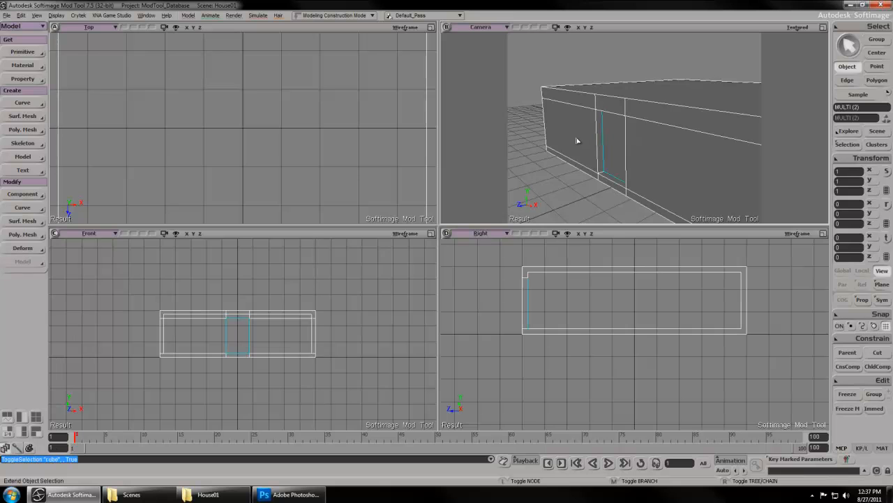
click(14, 129)
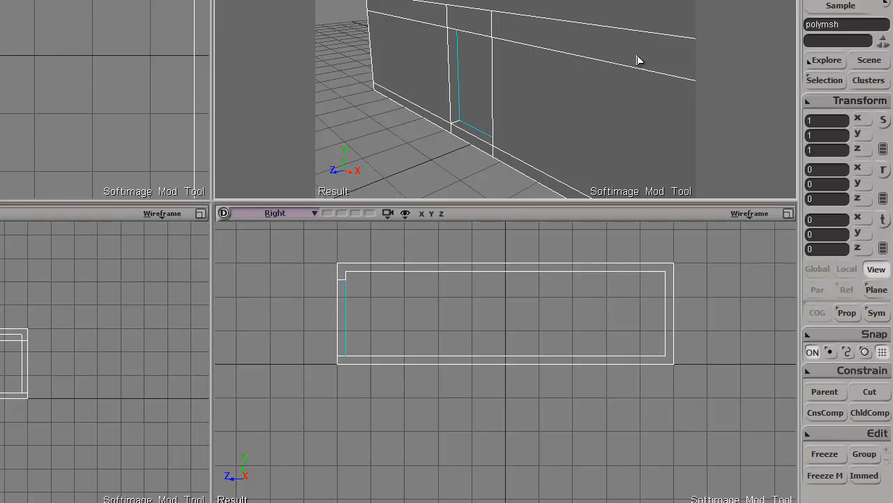
- Compare cube, cube1 and polymsh by selecting each one in turn in the scene hierarchy
click(843, 63)
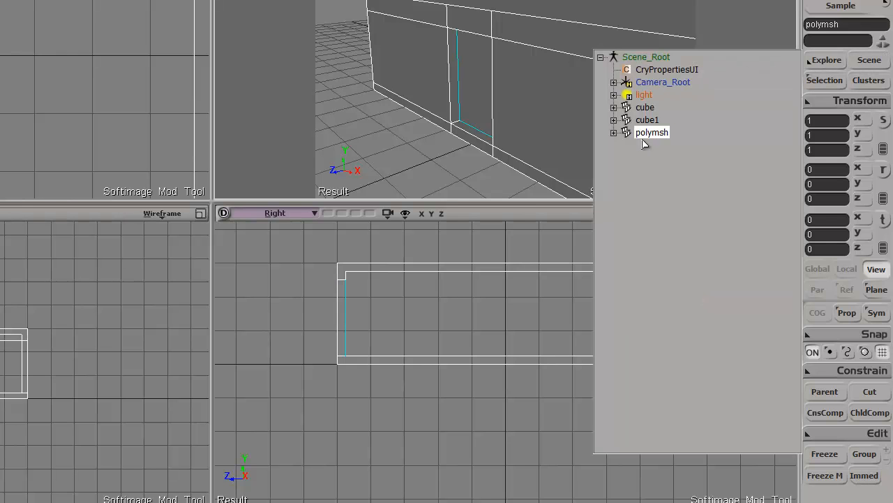
click(644, 107)
click(648, 120)
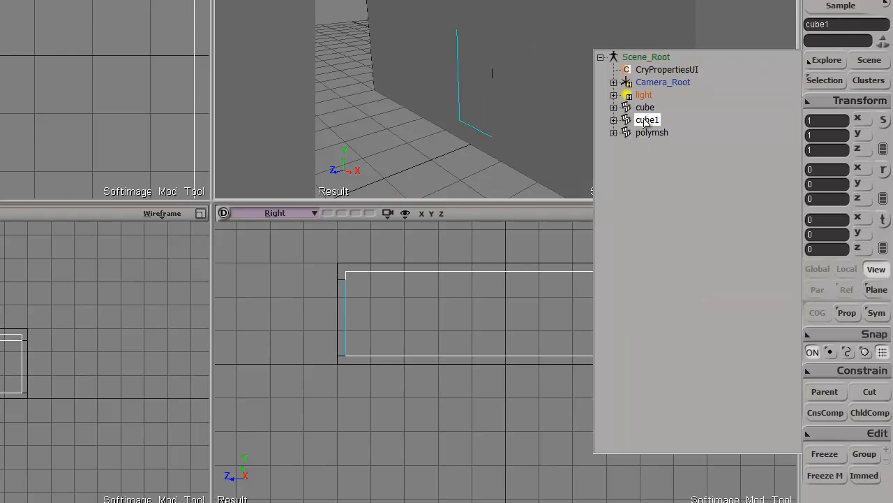
click(650, 133)
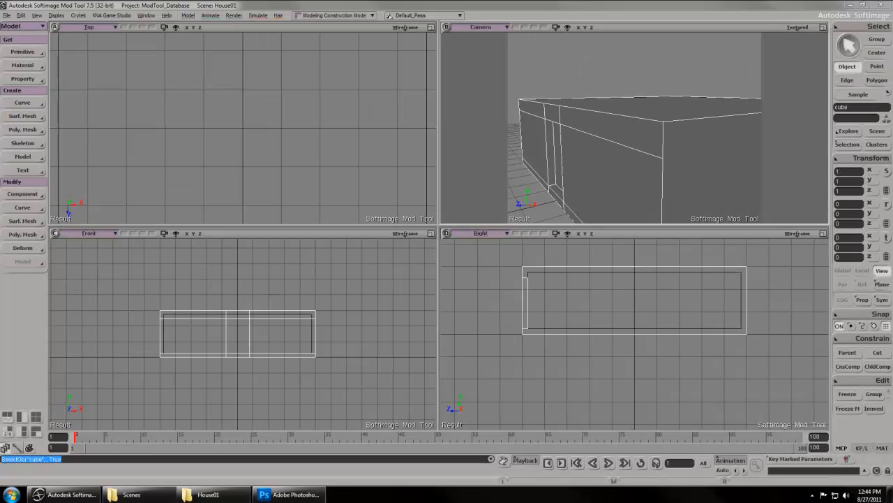
- Create a CryExportNode of file type CGF with the filename house01
click(77, 15)
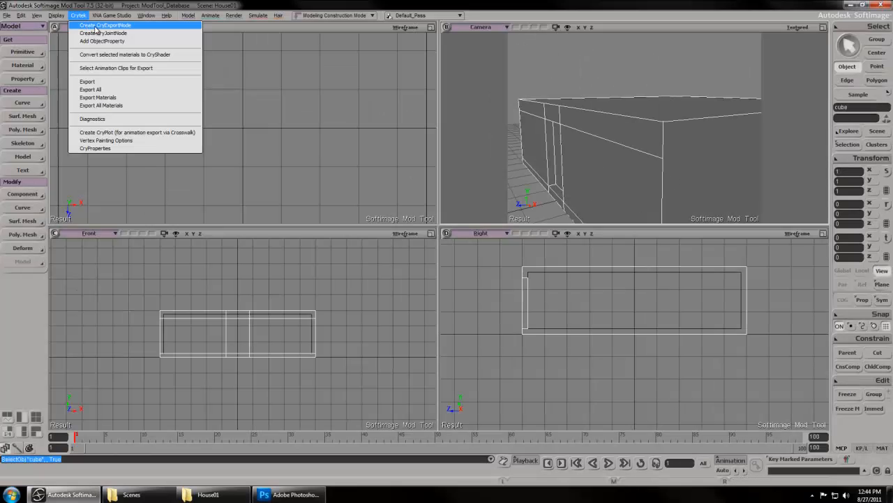
click(96, 26)
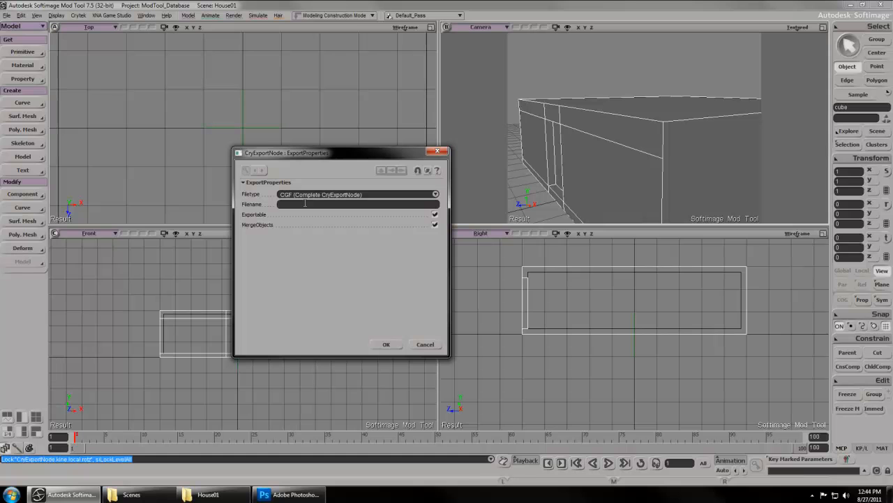
key(Return)
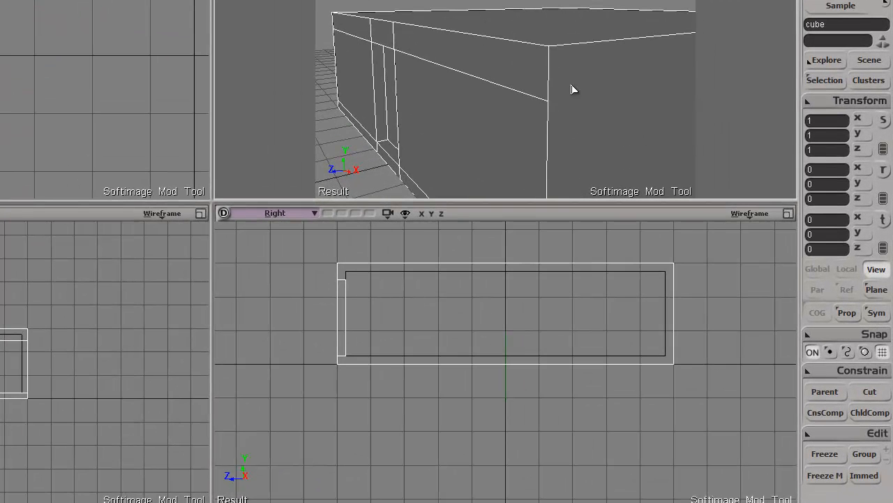
- Examine the contents of the house01 export node in the scene hierarchy
click(870, 60)
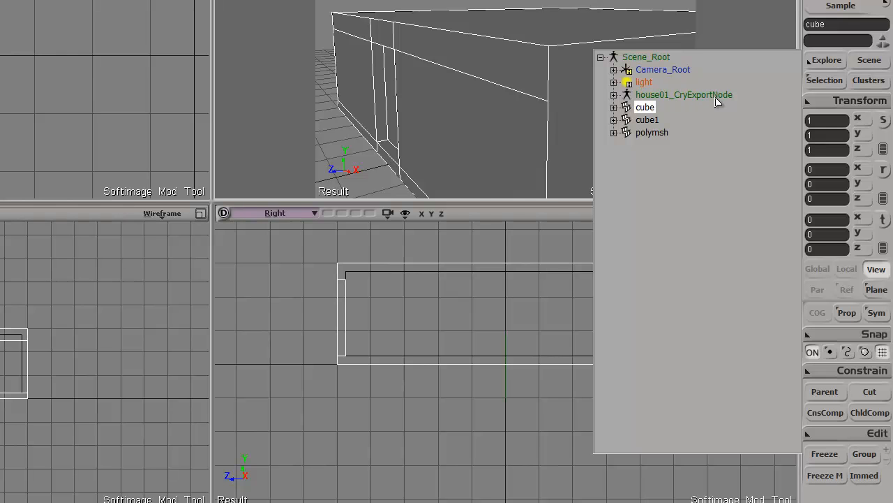
click(614, 95)
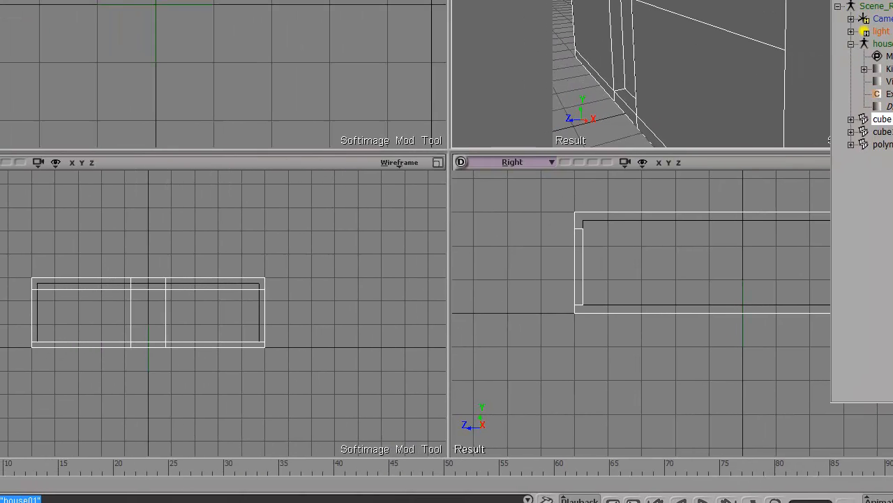
key(Escape)
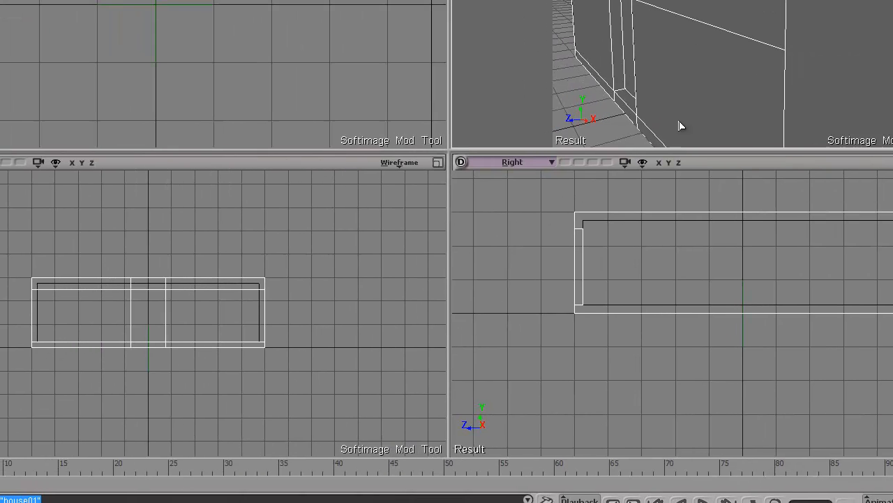
- Parent the combined polymsh under house01_CryExportNode in the Scene Root explorer
key(8)
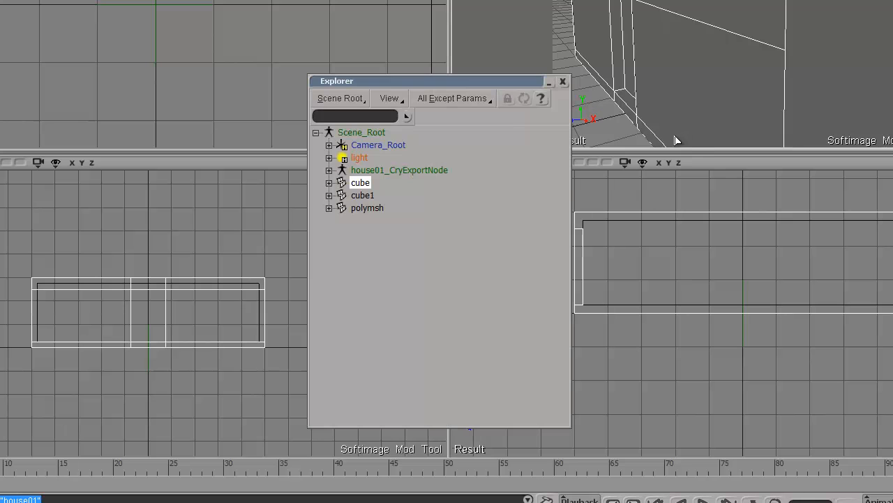
click(357, 101)
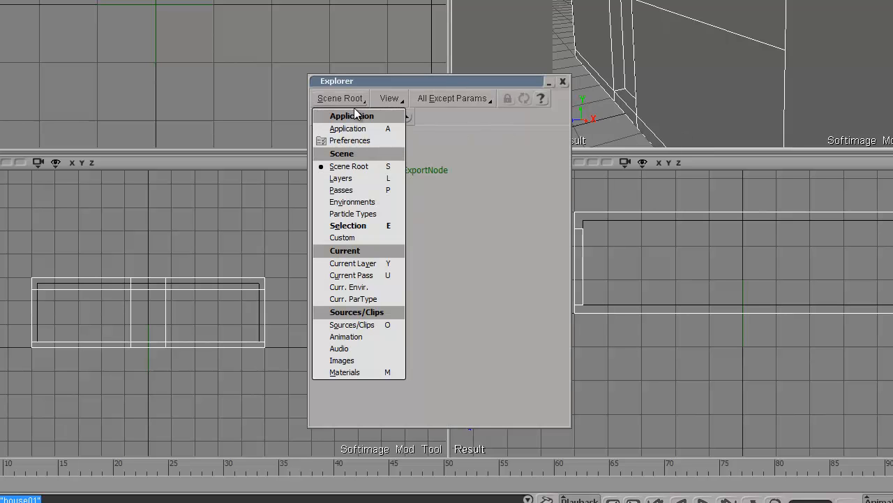
click(381, 169)
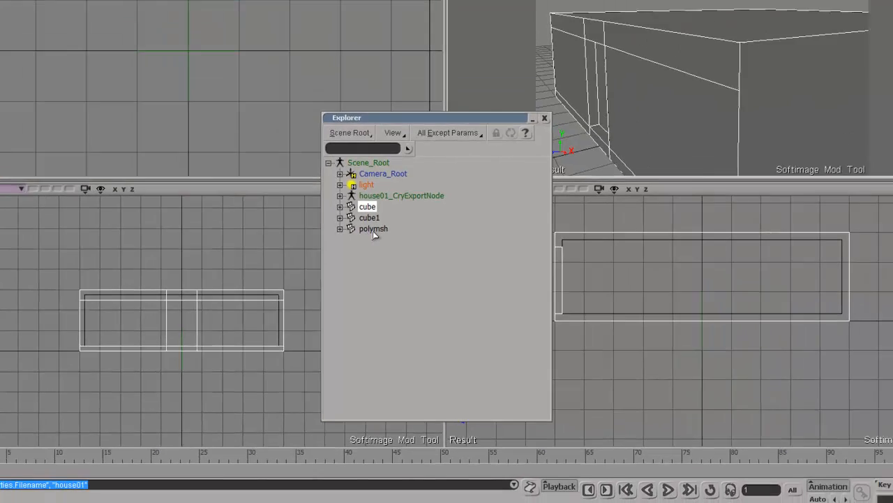
click(368, 209)
double_click(383, 265)
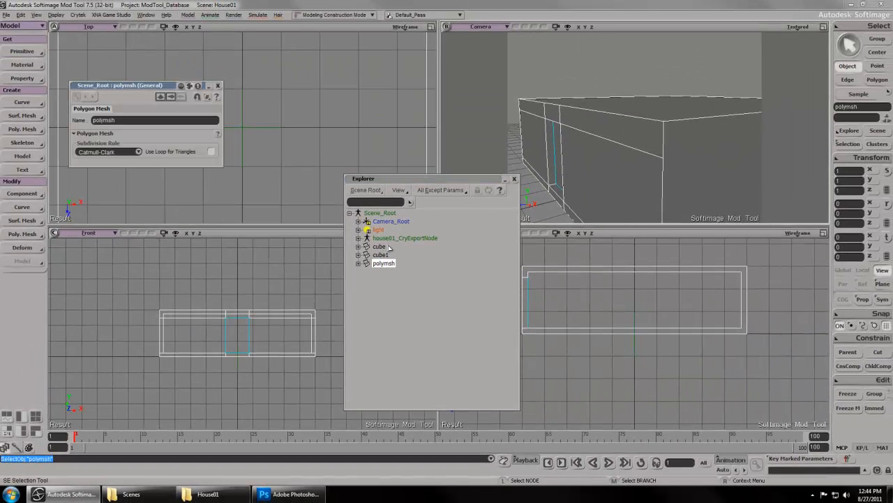
click(219, 87)
drag(392, 266, 405, 237)
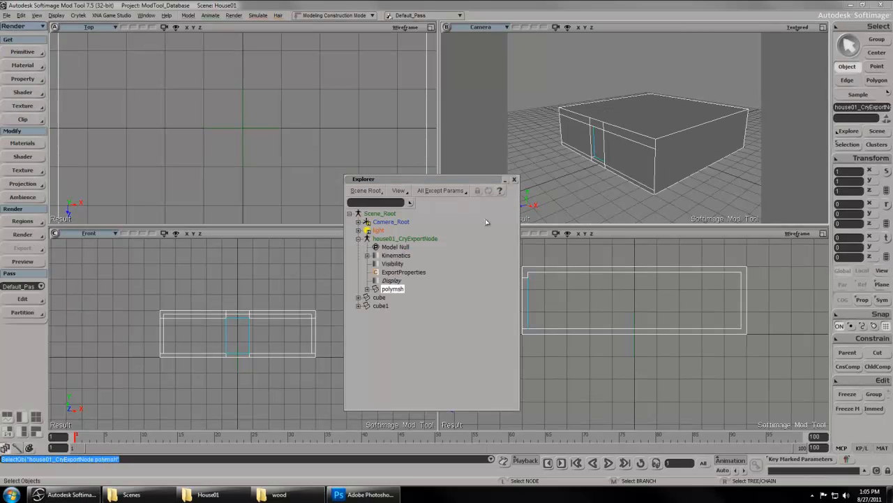
- Hide the original cube and cube1, leave the combined polymsh selected, and close the explorer
click(377, 298)
key(h)
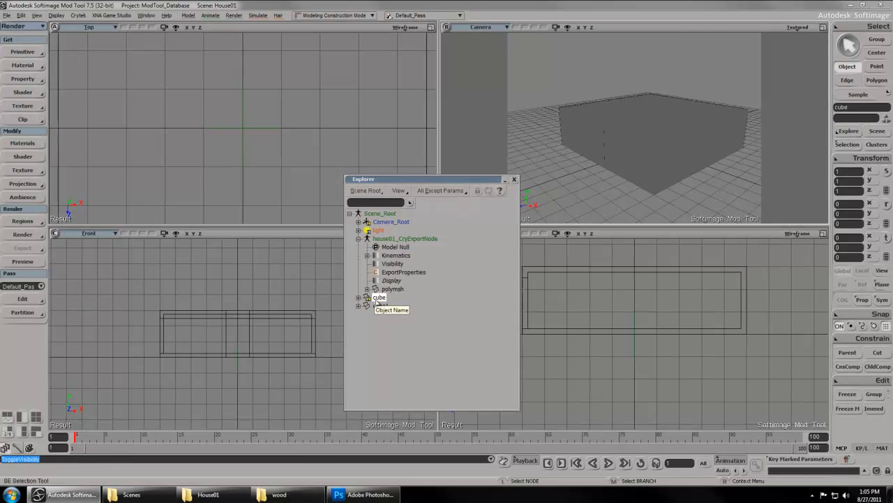
click(381, 306)
click(635, 136)
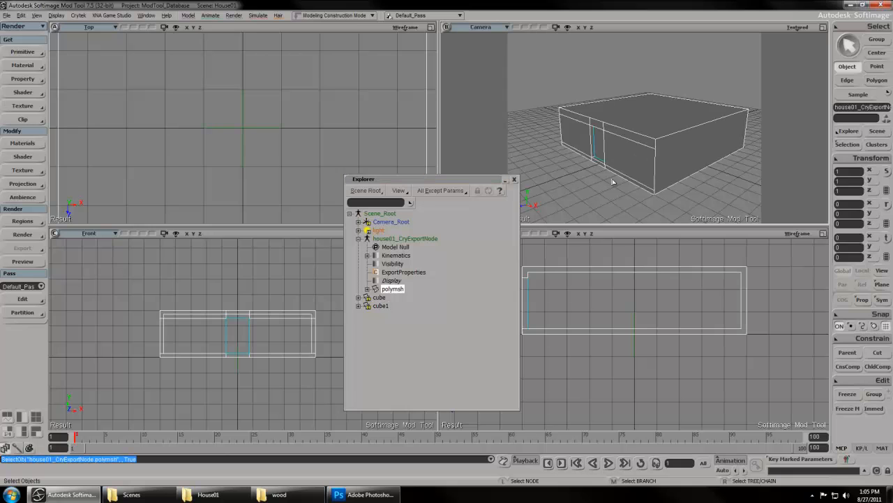
click(514, 180)
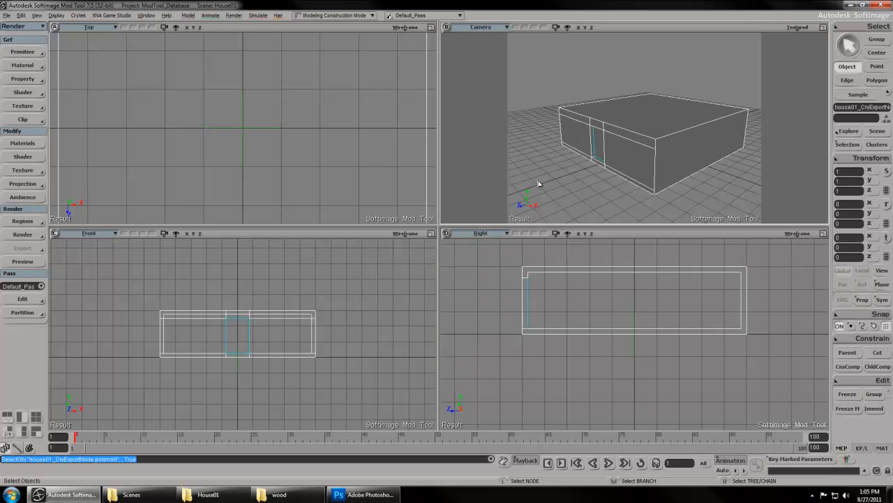
- Open the wood01 texture from the desktop in Photoshop and resize the image to 512 pixels
click(850, 5)
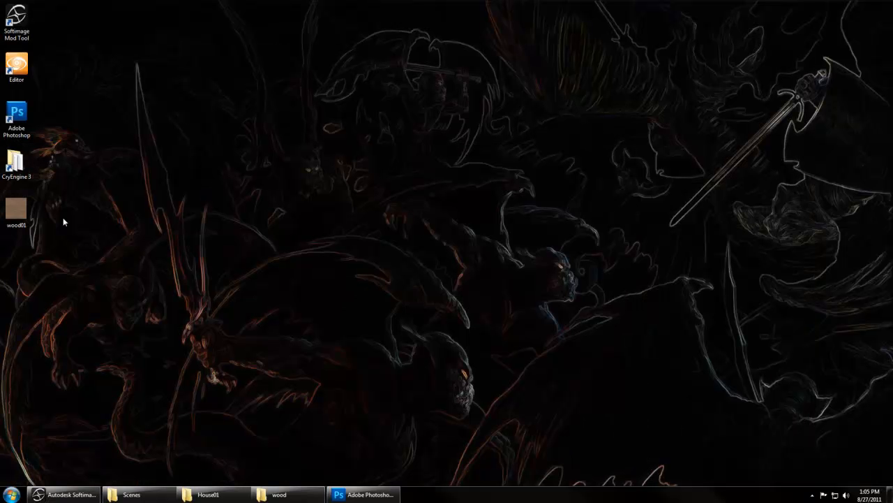
drag(16, 209, 29, 112)
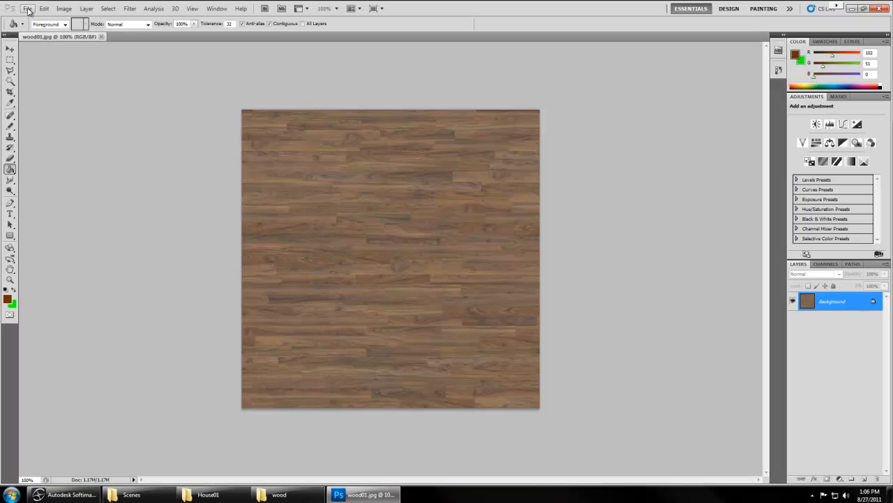
click(63, 8)
click(72, 75)
text(512)
key(Return)
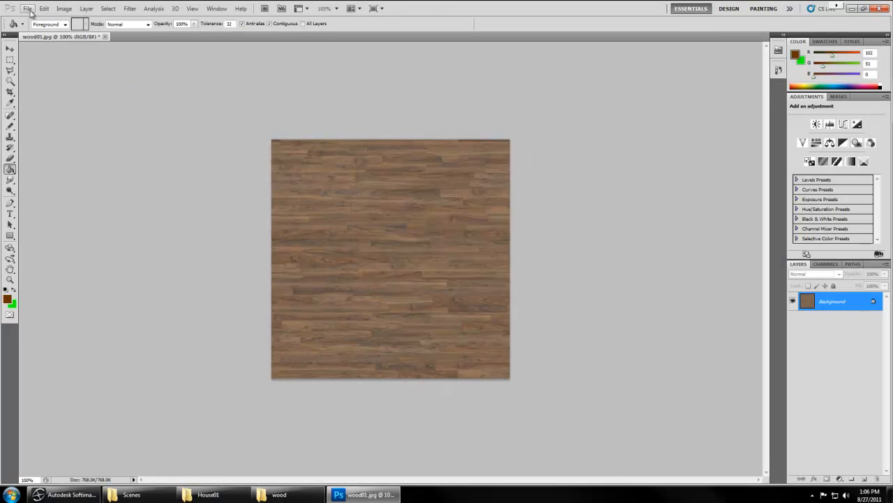
- Save the wood texture to the Desktop as wood01.tif in the CryTIFPlugin format
click(27, 9)
click(42, 142)
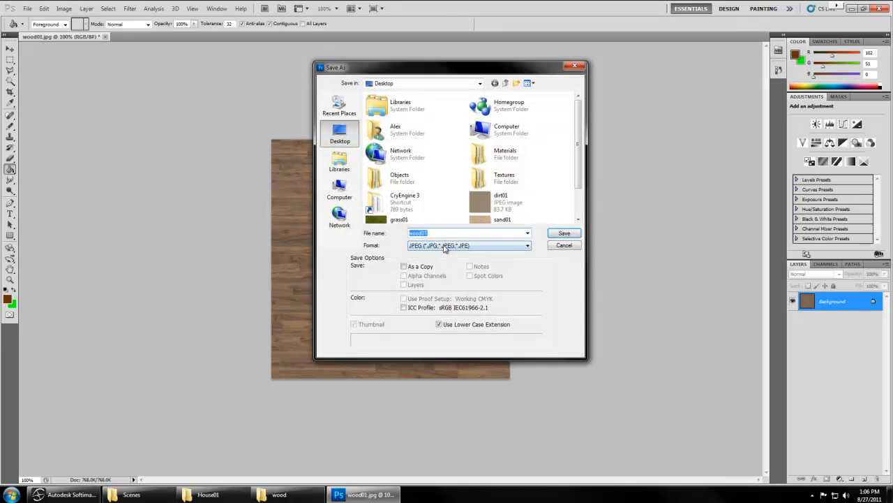
click(467, 241)
click(454, 282)
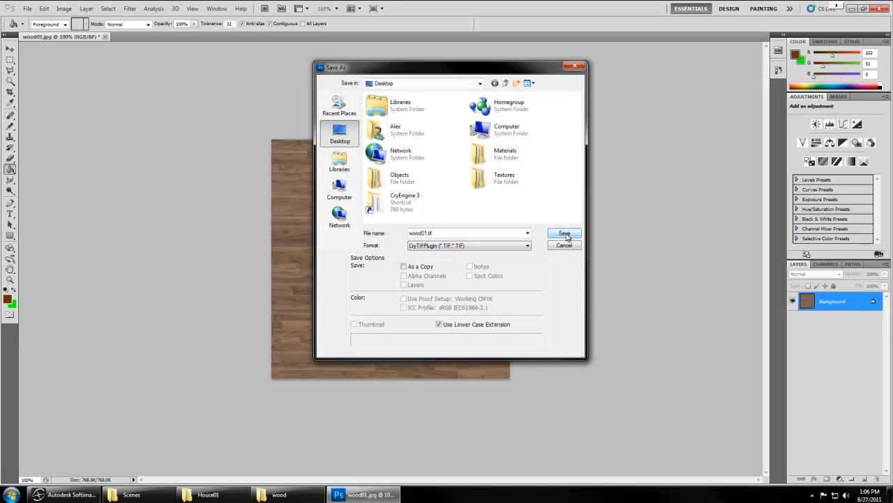
click(564, 233)
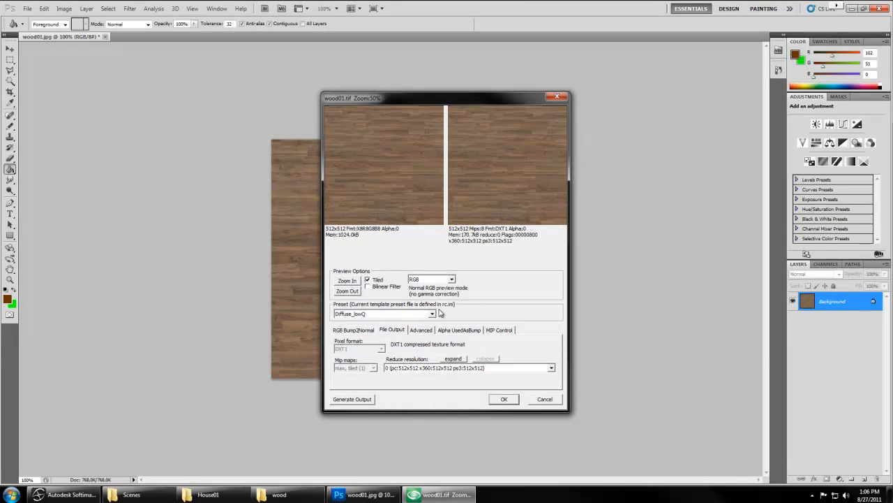
- Export the CryTIF texture with the Diffuse_highQ preset
click(432, 314)
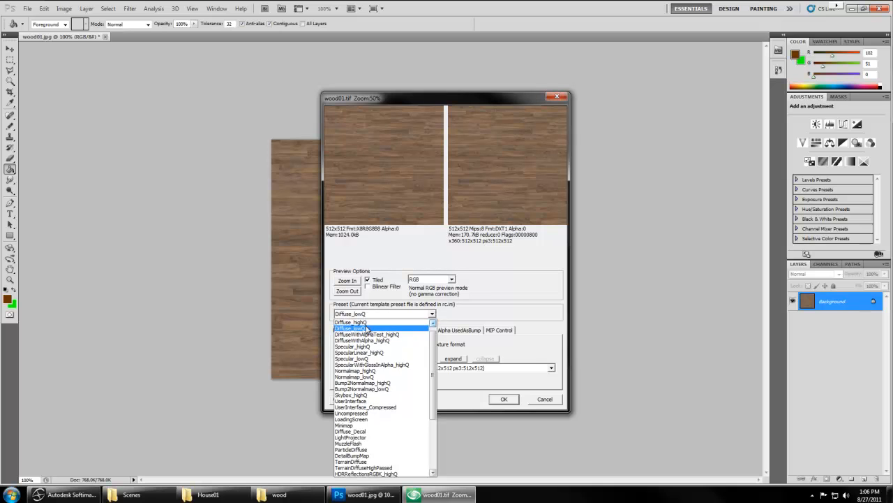
click(360, 322)
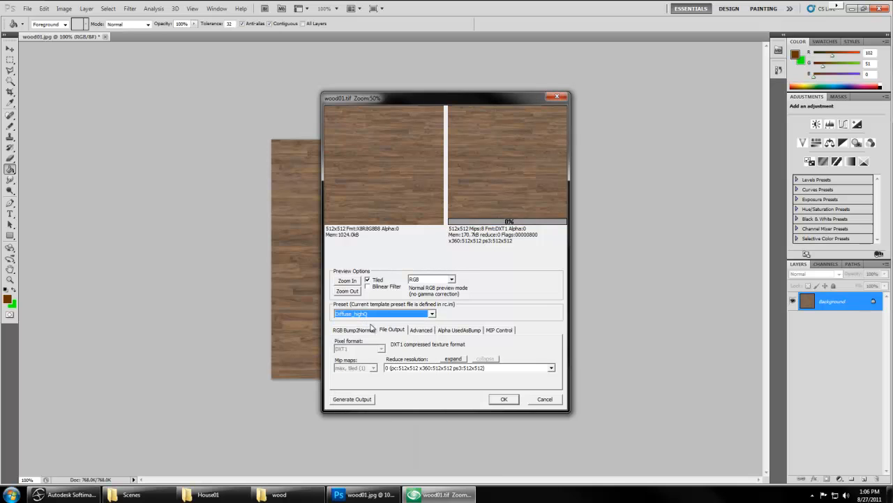
click(505, 399)
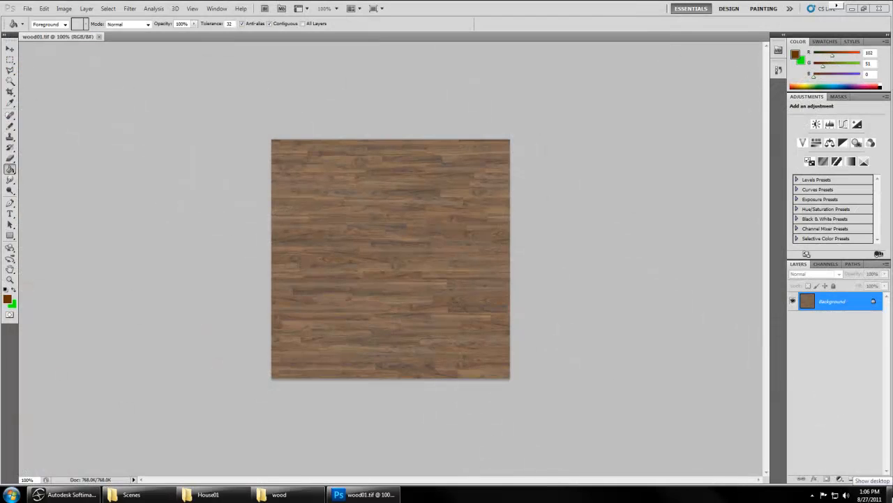
- Launch the CryEngine Sandbox editor, and bring up the CryEngine 3 installation folder in the file browser
click(890, 496)
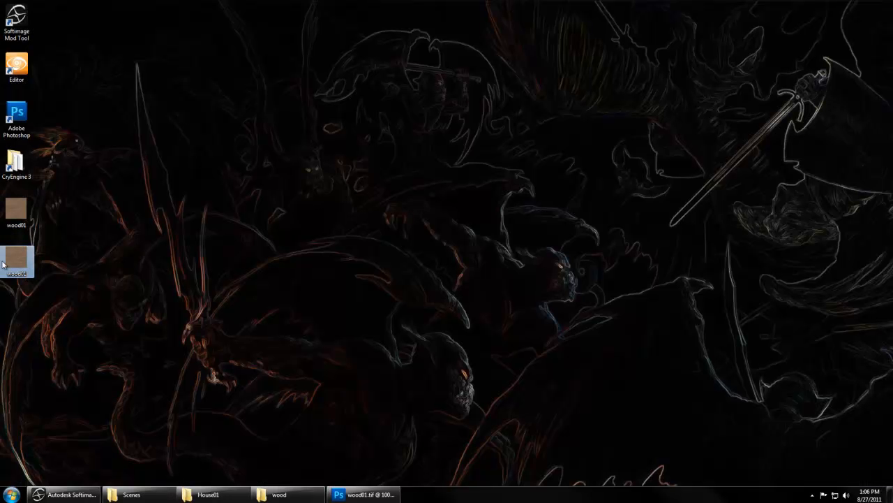
click(15, 69)
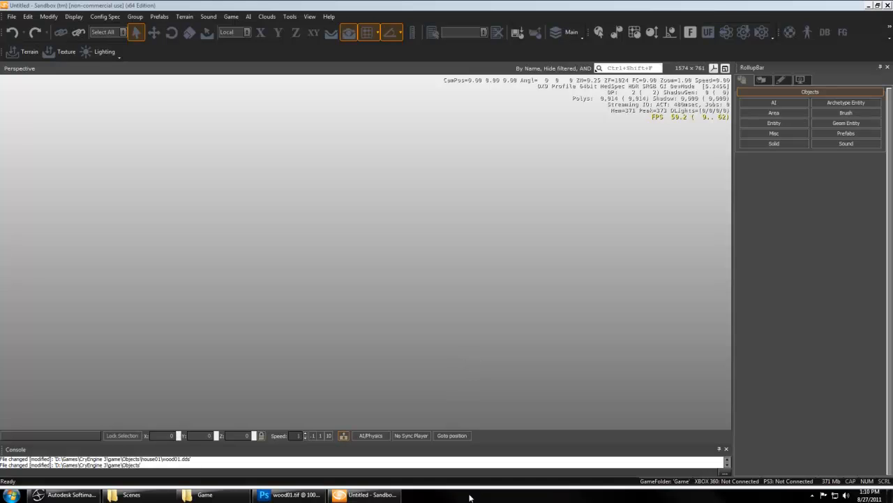
mouse_move(373, 498)
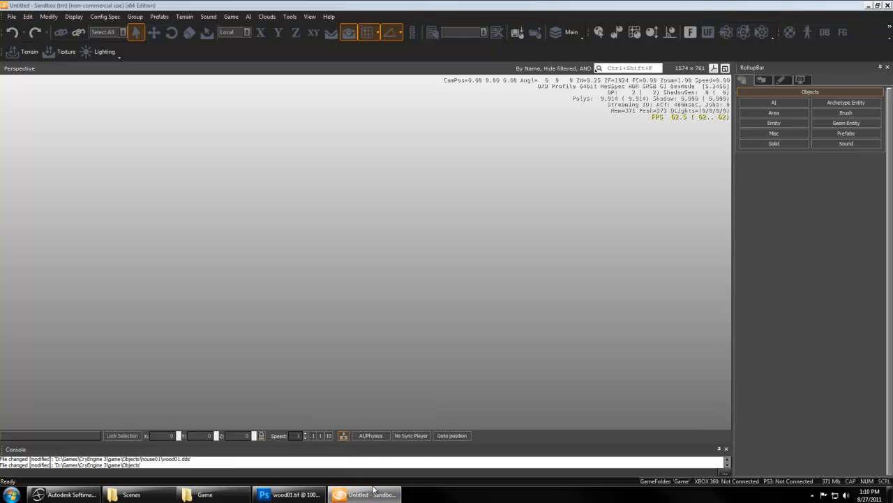
click(374, 494)
click(204, 494)
click(387, 189)
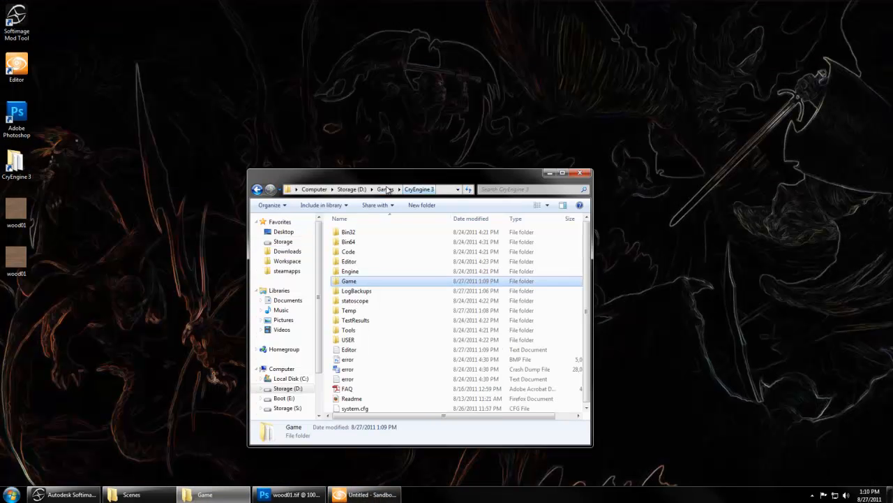
- Create a new folder named Objects inside the CryEngine 3 Game folder
double_click(348, 281)
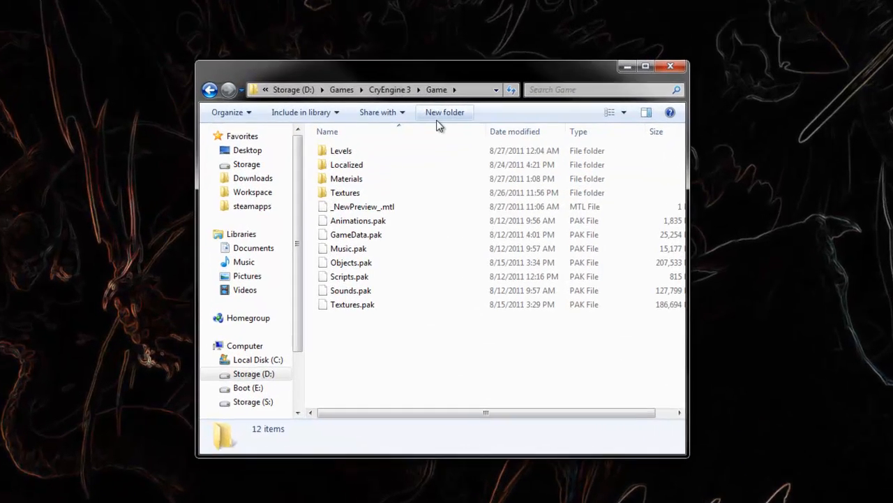
click(423, 196)
text(Objects)
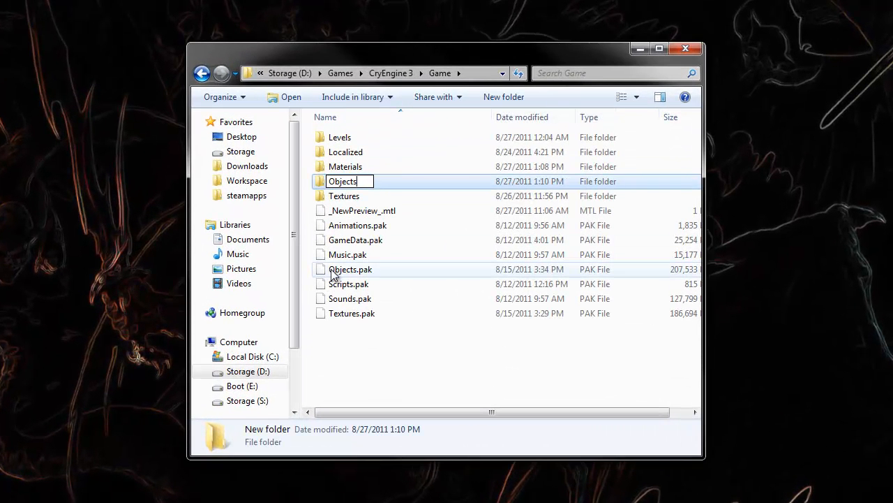
click(324, 182)
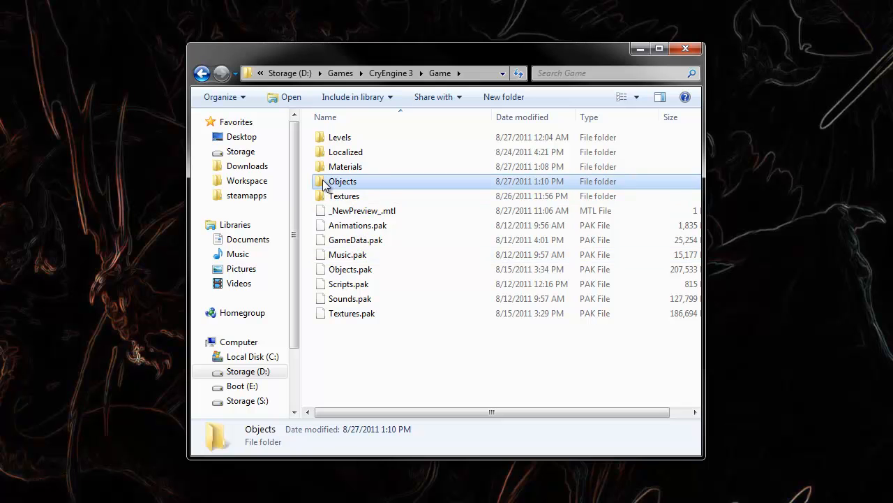
- Create a house01 subfolder inside Objects and copy the wood01 TIF texture from the desktop into it
double_click(324, 183)
click(454, 101)
text(house01)
key(Return)
double_click(362, 141)
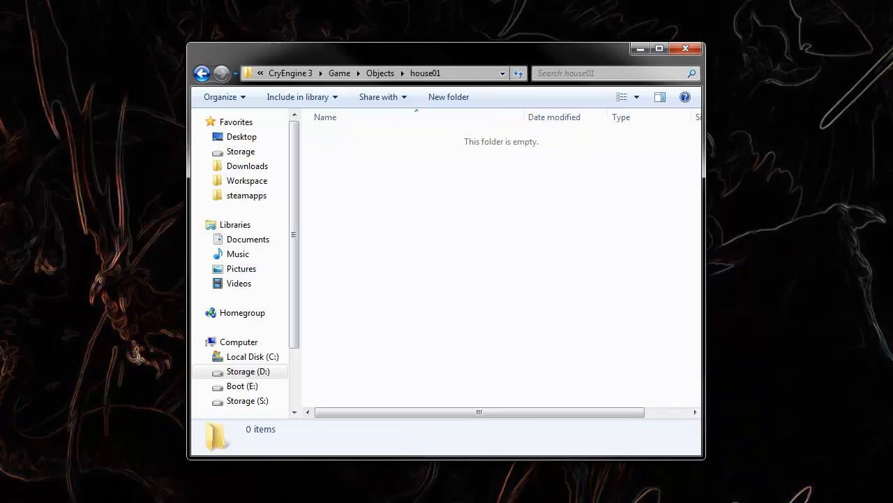
drag(88, 180, 323, 180)
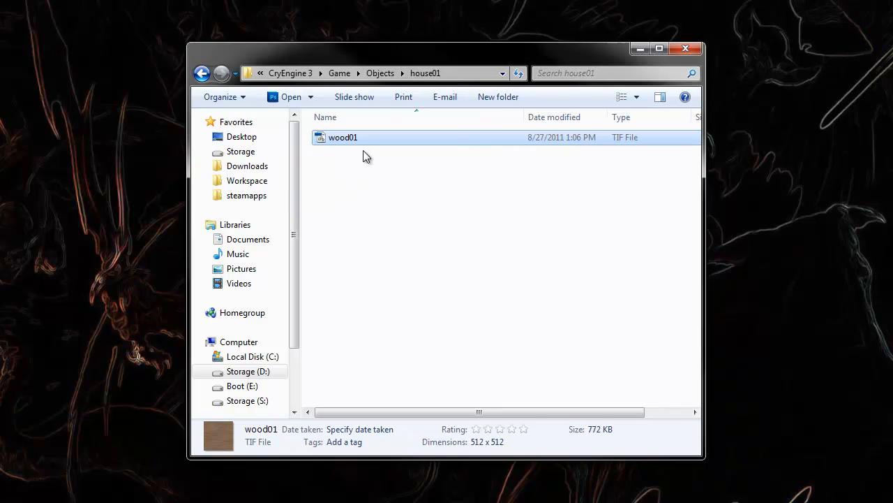
click(463, 277)
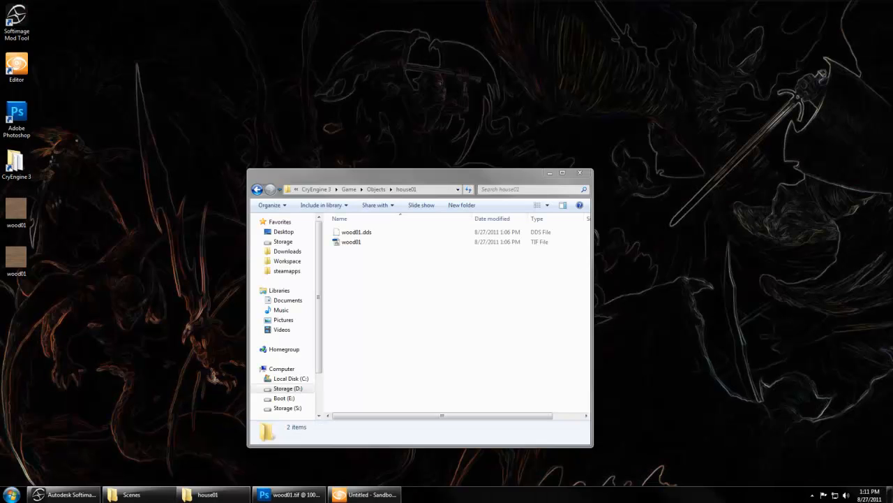
- Rename the wood01.dds file in the house01 folder as house01.dds
click(359, 233)
right_click(356, 233)
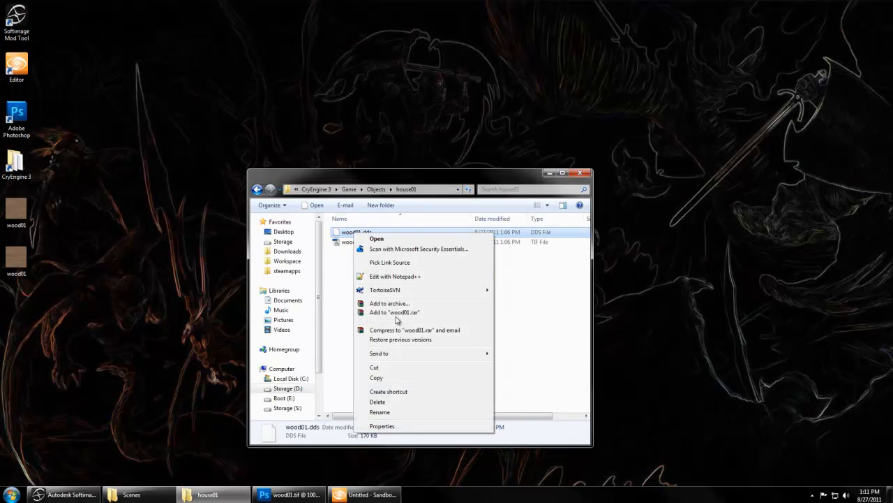
click(379, 412)
text(house01)
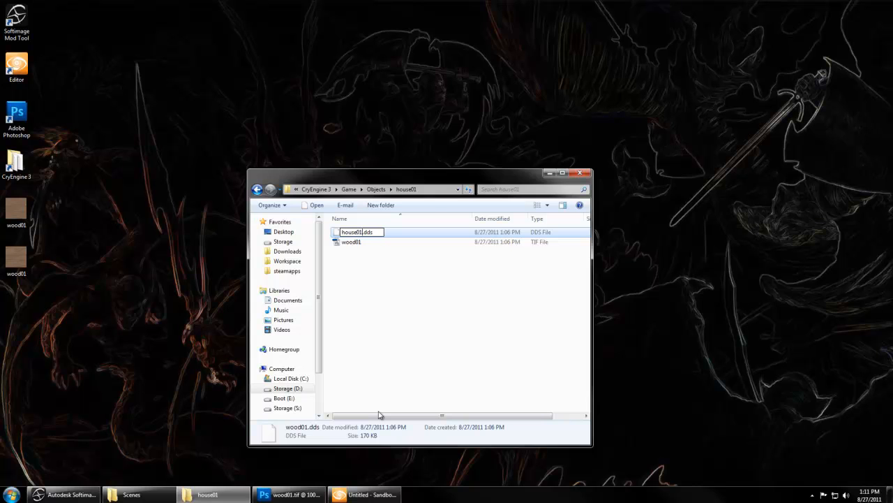
key(Return)
- Rename the wood01 TIF file in the same folder as house01
click(351, 241)
right_click(351, 241)
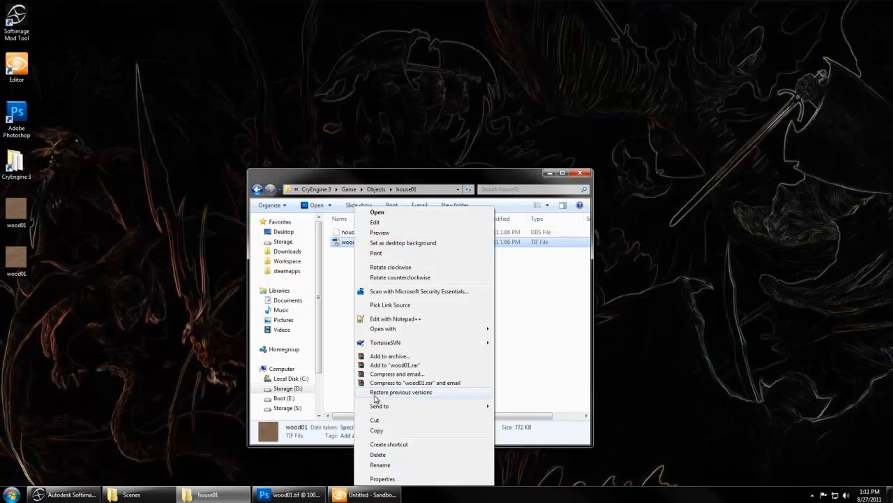
click(378, 465)
text(house01)
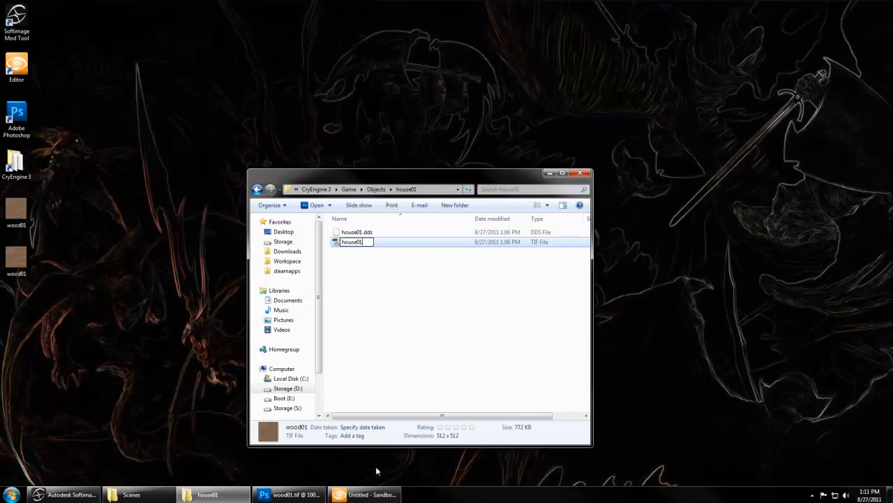
click(383, 362)
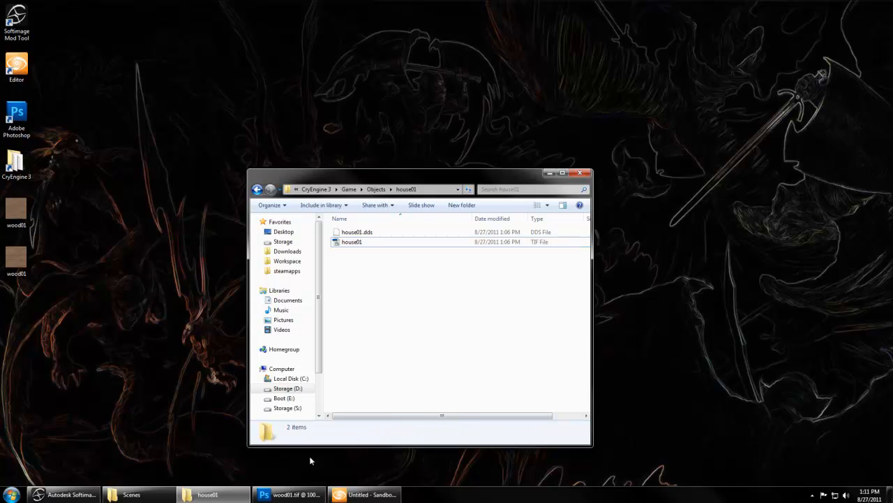
- Switch to Softimage and connect an Image node to the diffuse color of the house's Phong_Preset material in the Material Manager
click(64, 494)
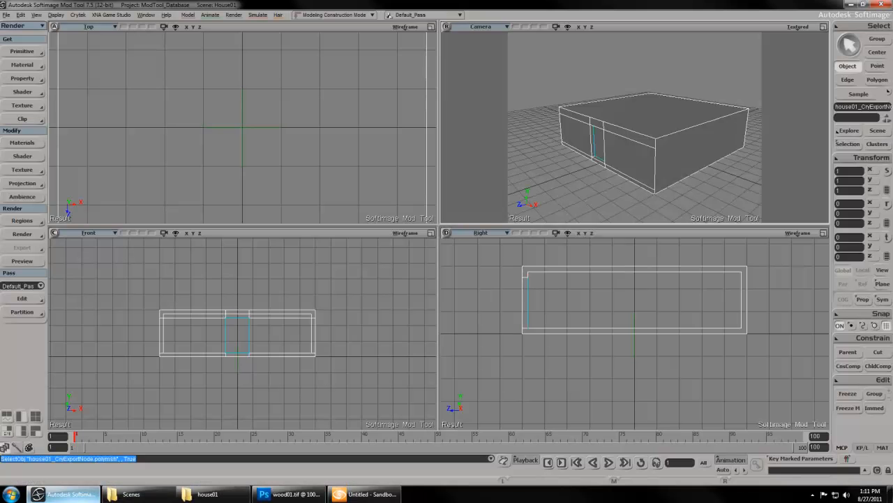
click(21, 27)
click(14, 55)
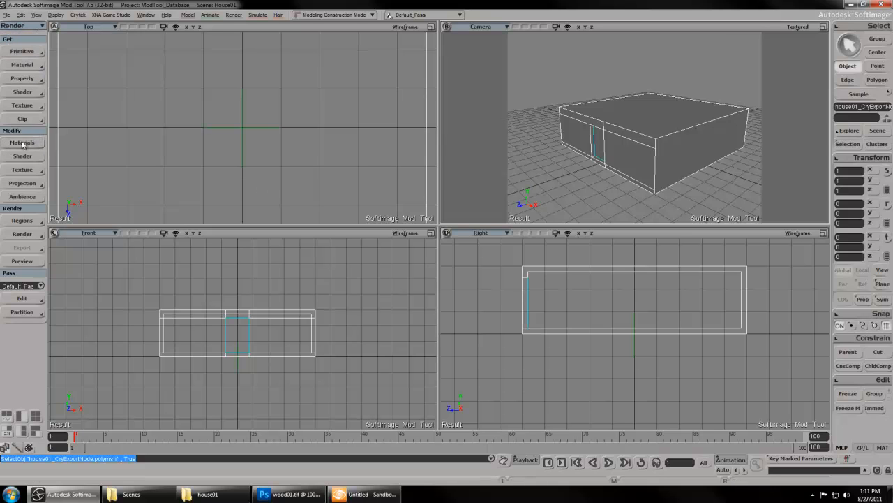
click(21, 142)
double_click(127, 98)
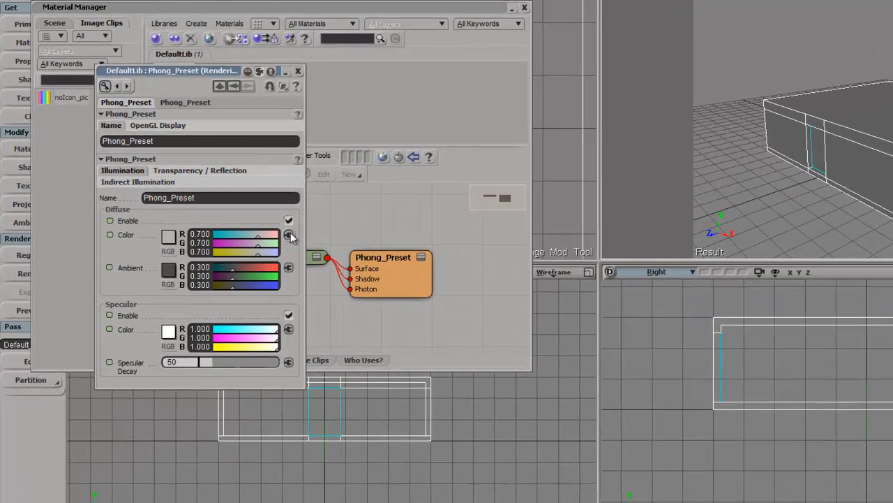
click(289, 235)
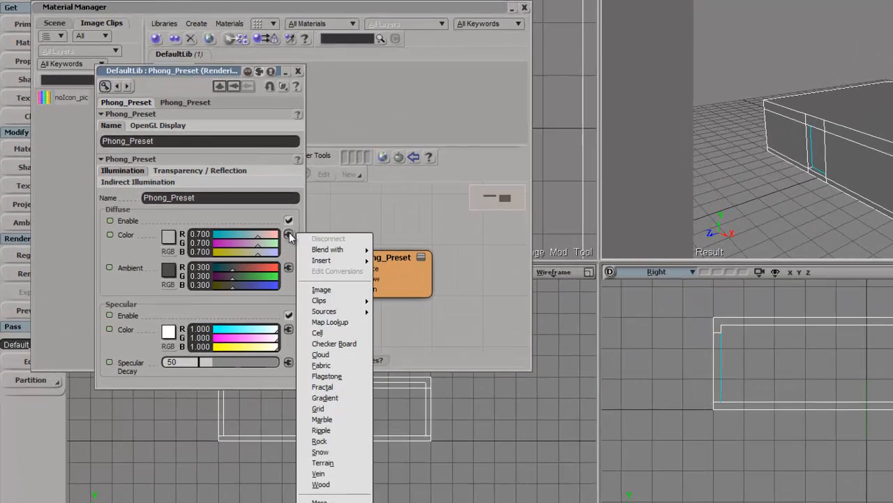
click(320, 289)
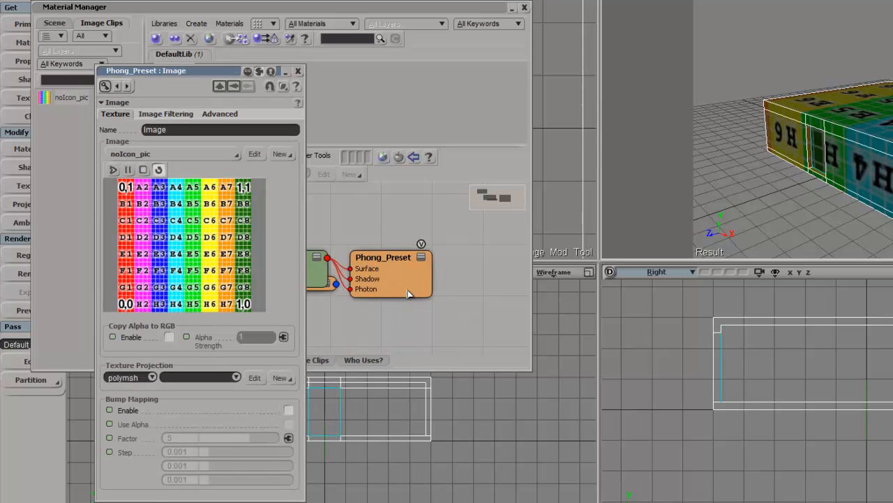
- Start a new image clip from file for the Image node and browse to the D:\Games\CryEngine 3 folder
click(286, 154)
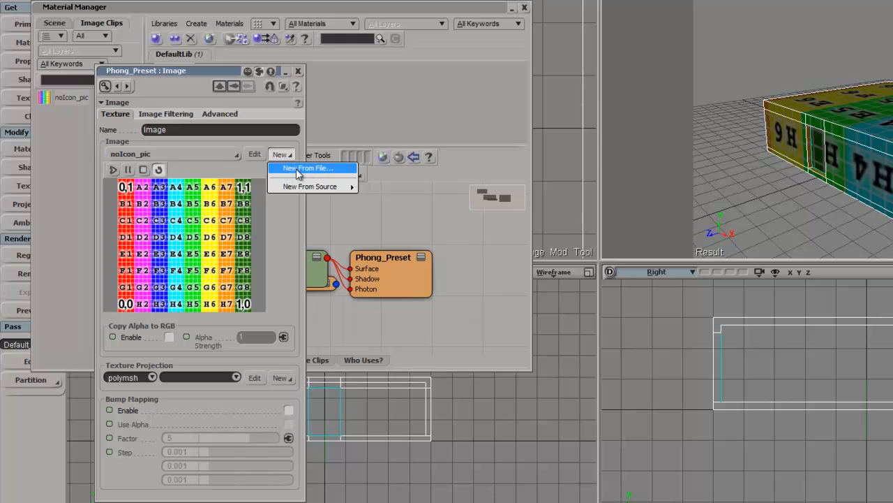
click(293, 168)
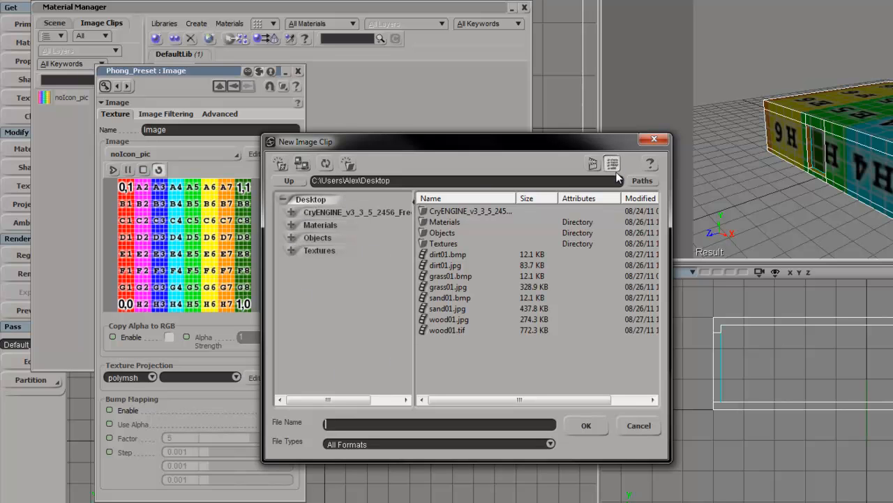
click(288, 182)
click(288, 181)
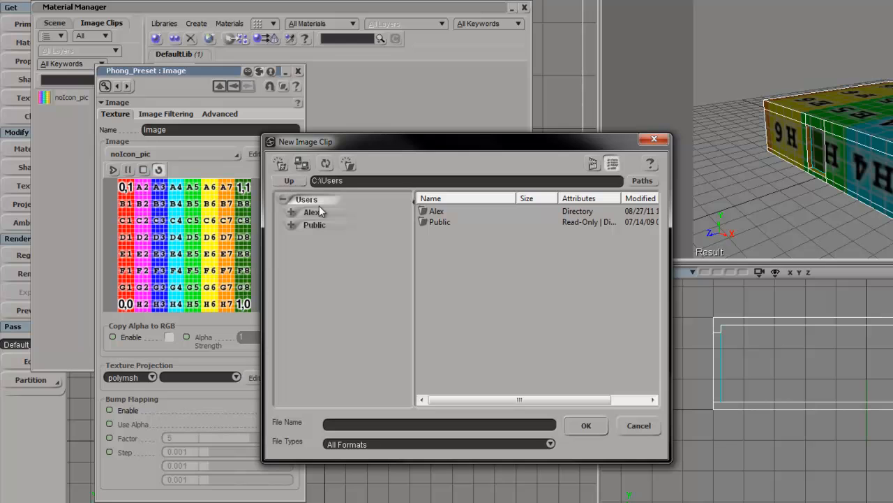
click(292, 182)
click(292, 182)
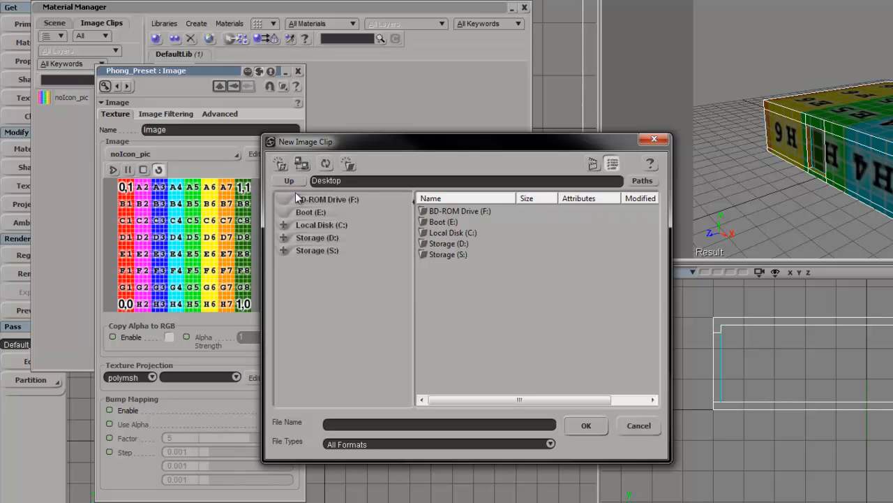
click(284, 238)
click(292, 289)
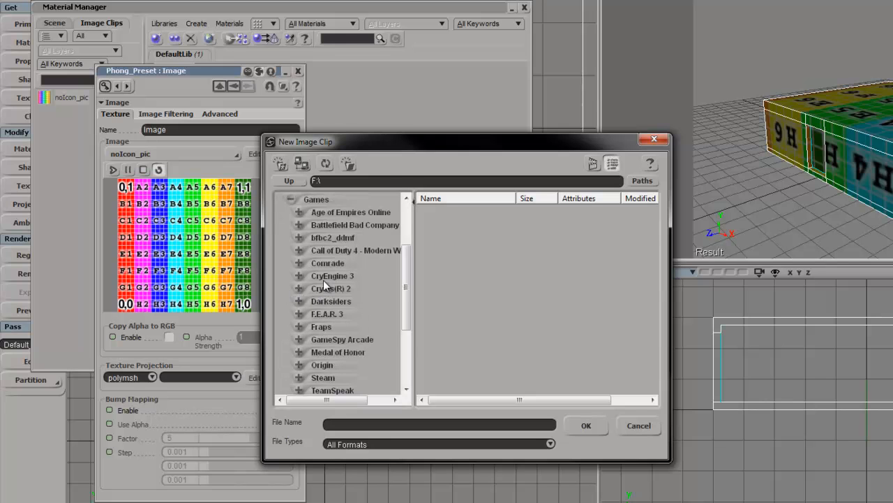
click(333, 276)
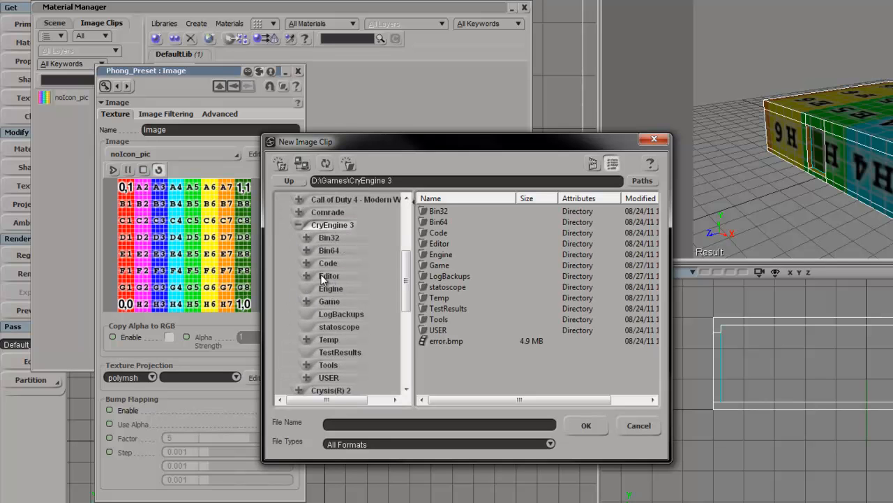
- Load house01.dds from Game\Objects\house01 as the diffuse image and close the Material Manager
double_click(435, 263)
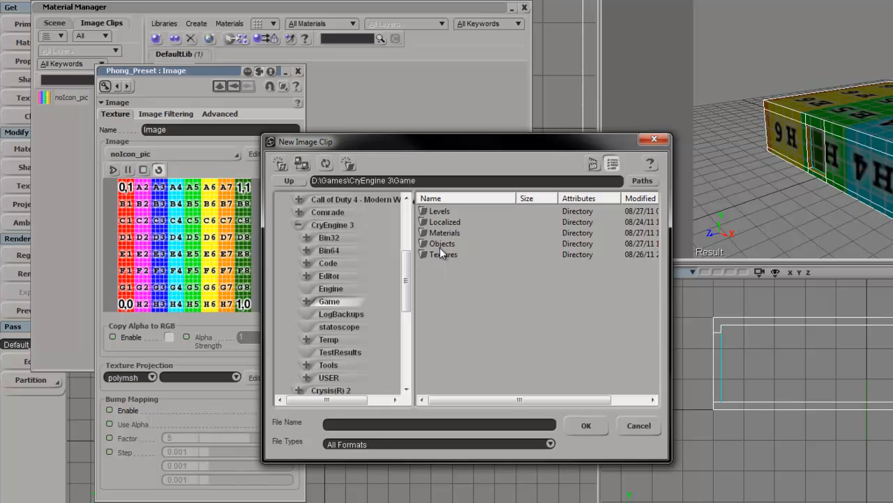
double_click(440, 244)
double_click(435, 211)
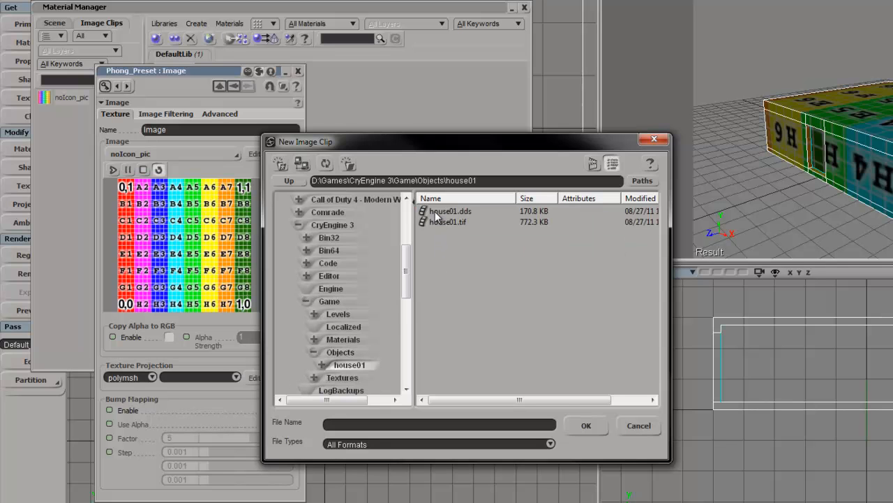
click(435, 210)
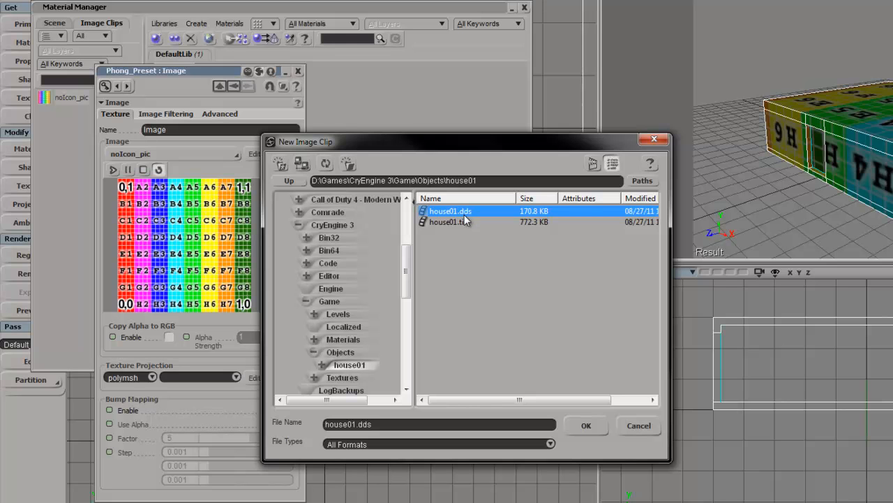
double_click(462, 212)
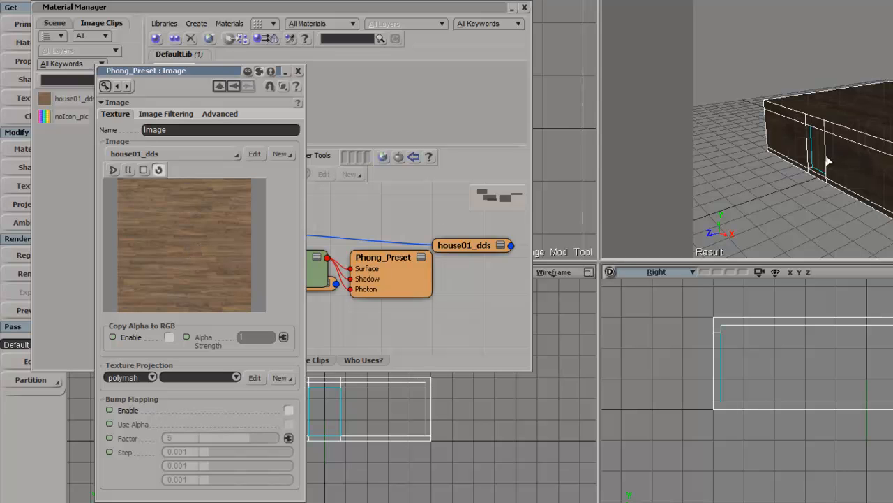
click(298, 71)
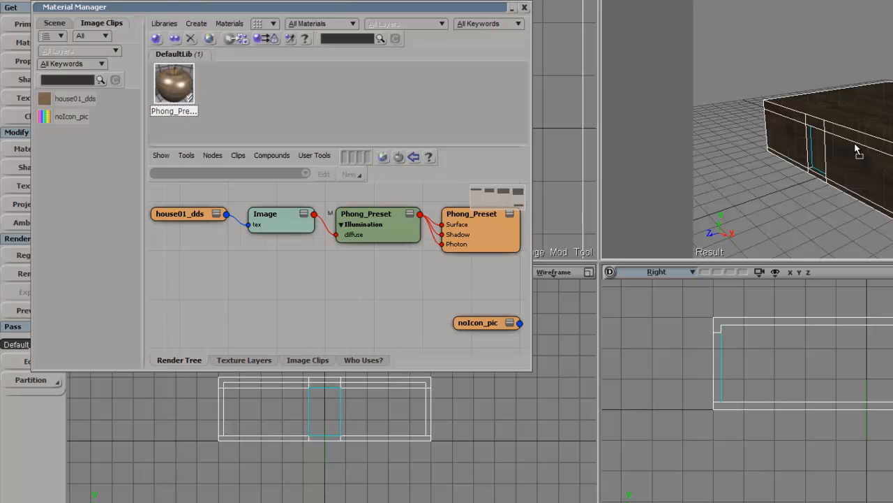
drag(855, 145, 856, 143)
click(525, 8)
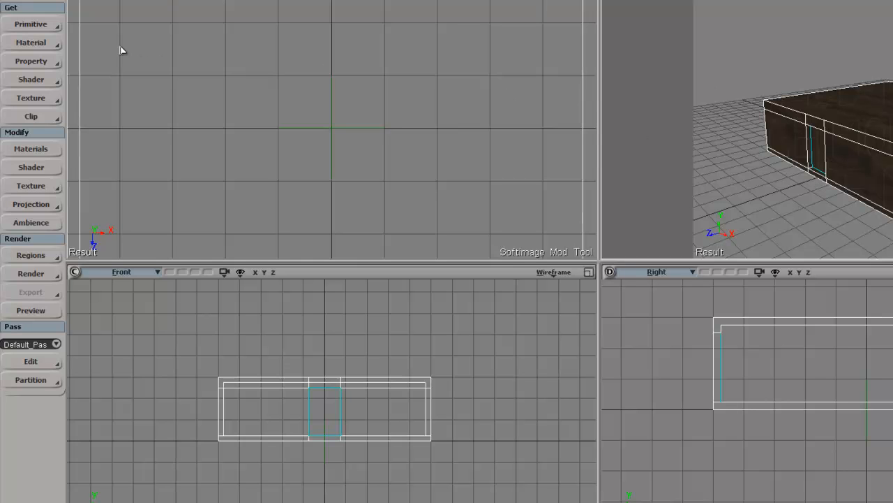
- Add a Unique UVs (polymesh) texture projection to the house, keeping the default PolyPackUV settings
click(41, 61)
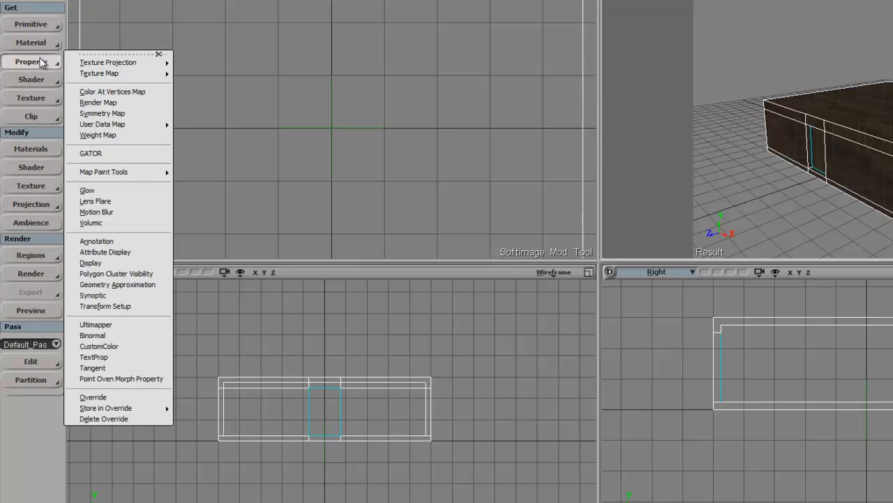
mouse_move(87, 63)
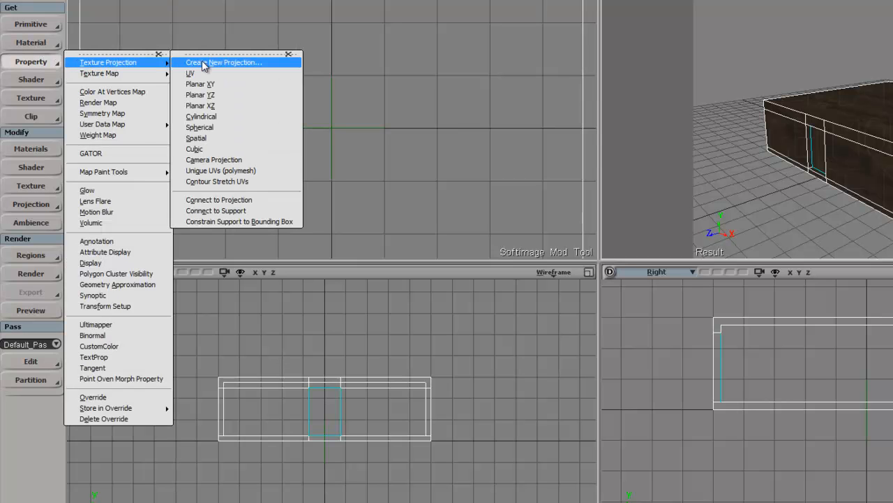
click(208, 171)
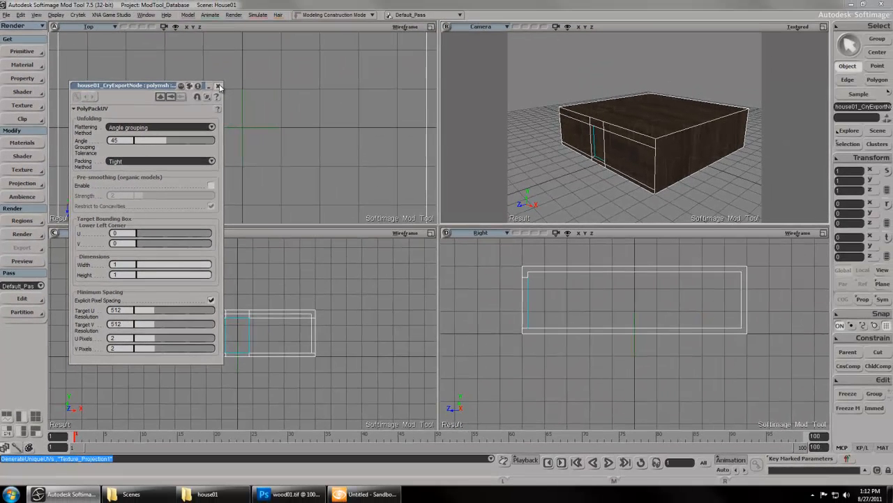
click(298, 71)
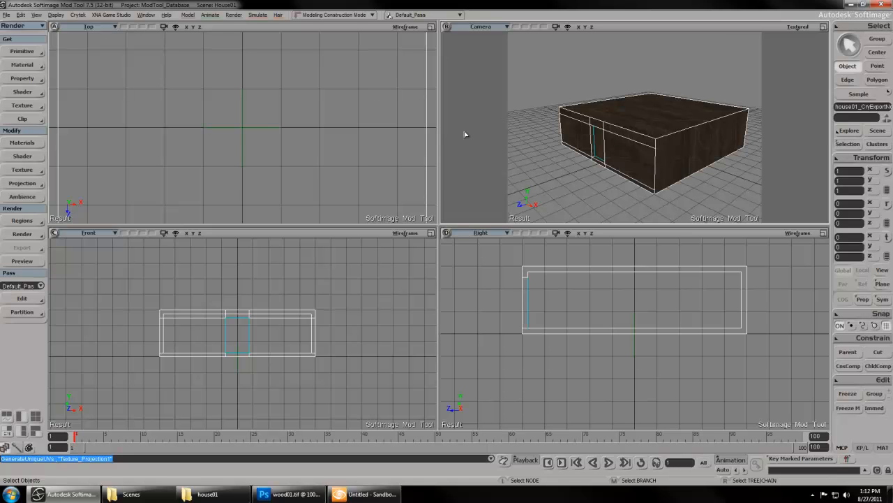
- Open the house's UV layout in the Texture Editor
click(39, 15)
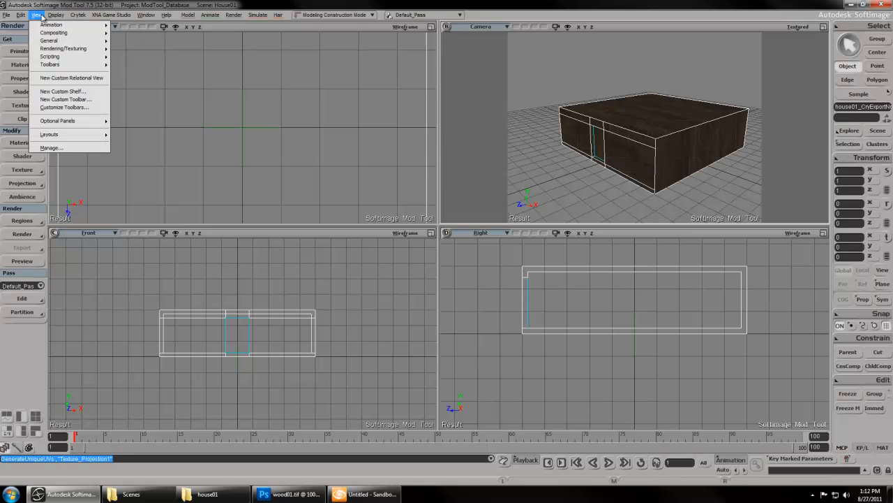
mouse_move(52, 49)
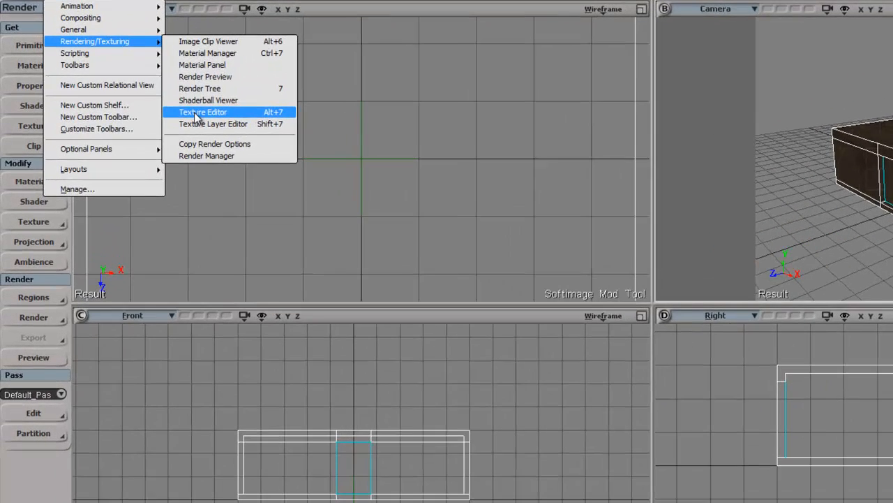
click(196, 117)
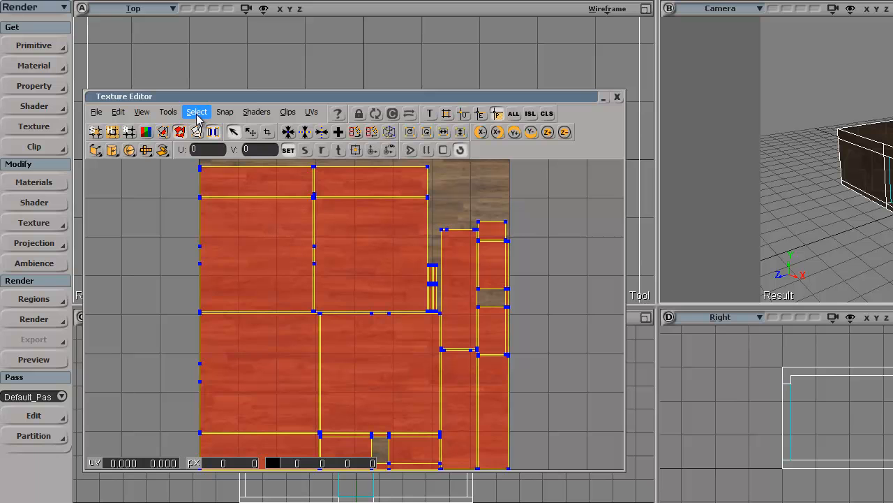
- Close the Texture Editor and rename the house's material to house01 in the Material Manager
drag(199, 99, 227, 70)
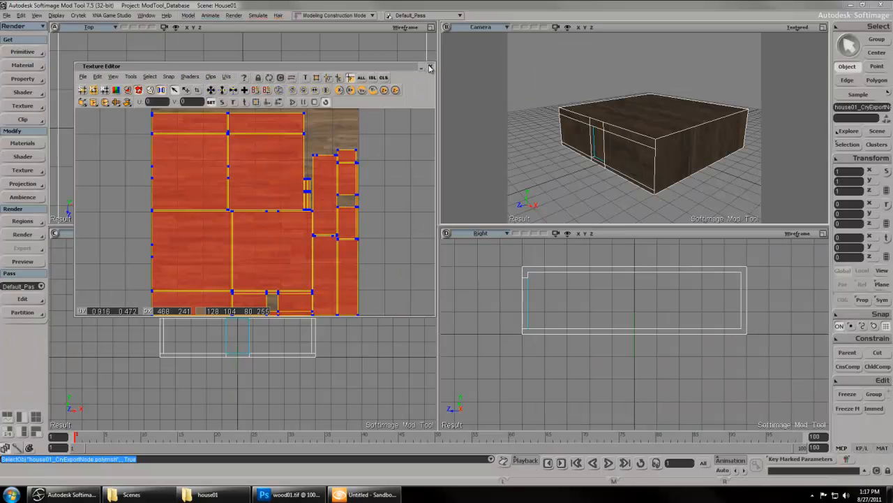
click(645, 67)
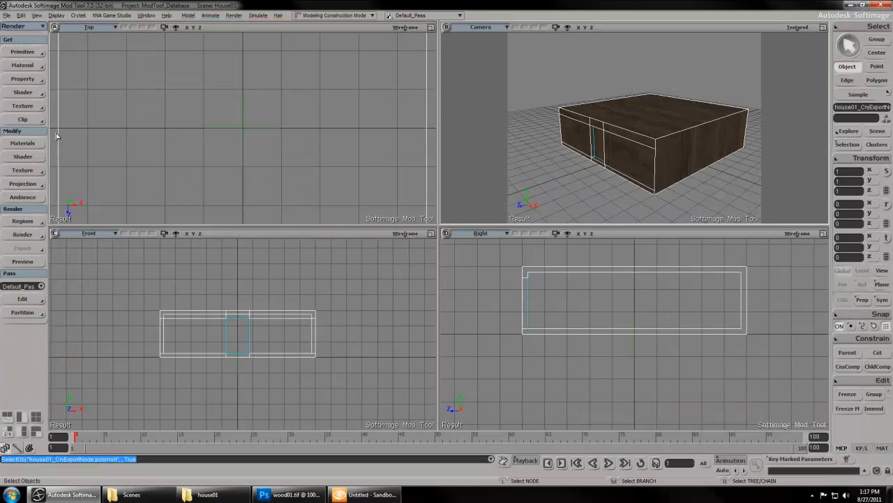
click(26, 144)
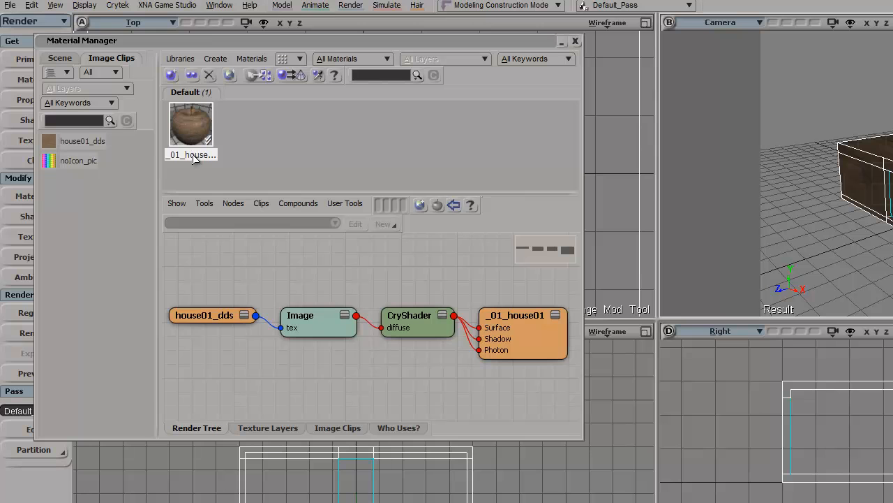
double_click(193, 154)
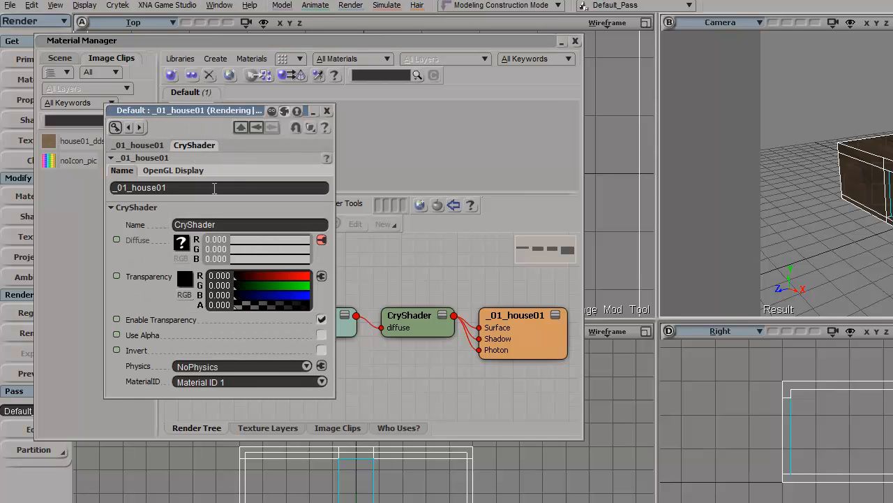
drag(214, 188, 64, 185)
text(hous)
click(326, 111)
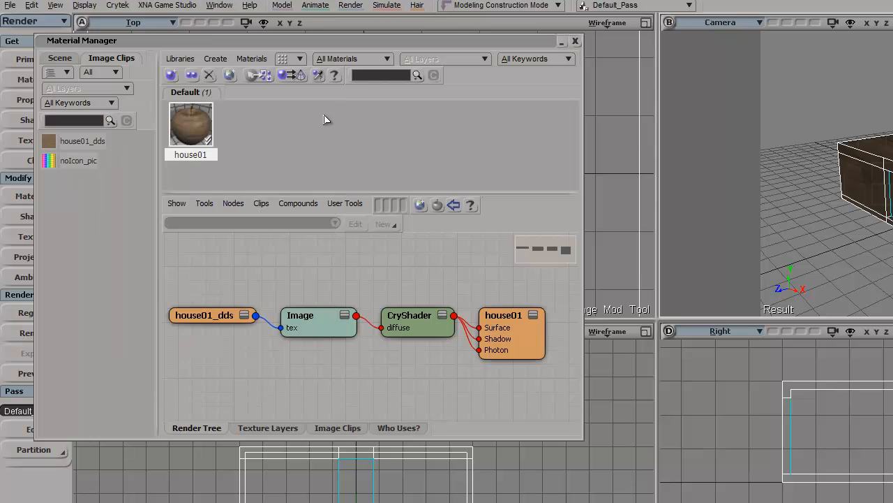
- Rename the house01_dds image clip connected to the Image node as house01
click(88, 143)
right_click(222, 319)
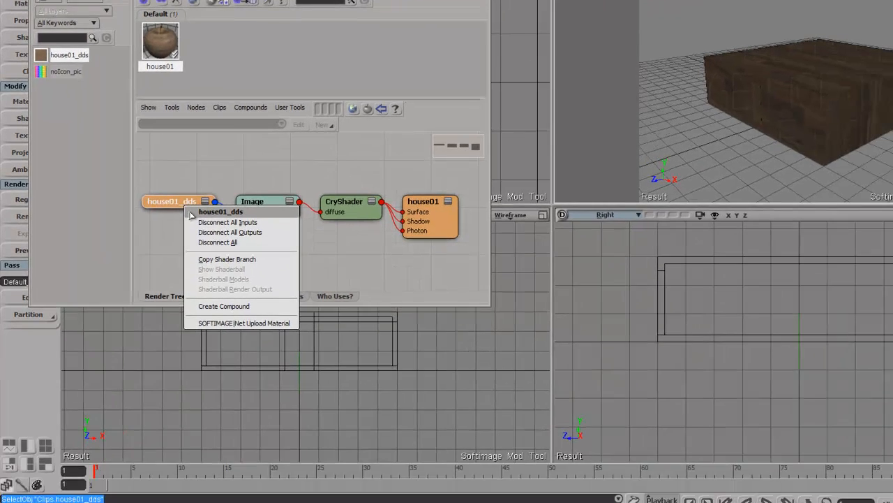
click(192, 212)
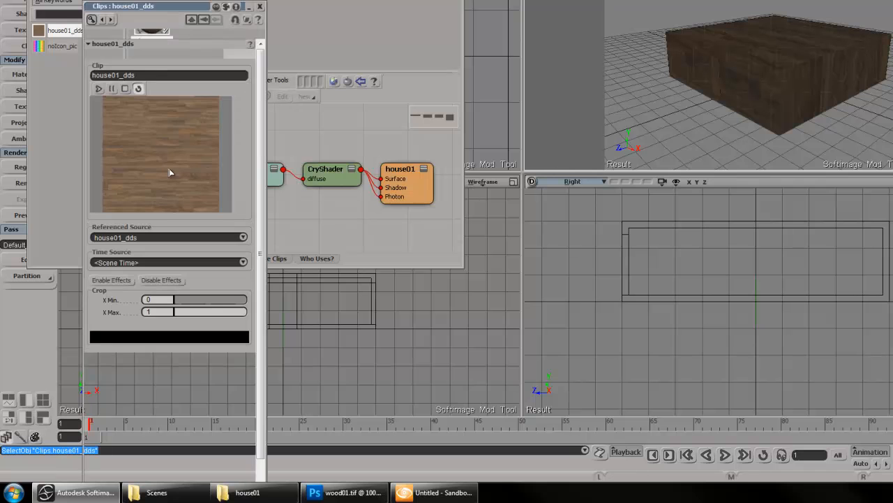
click(142, 75)
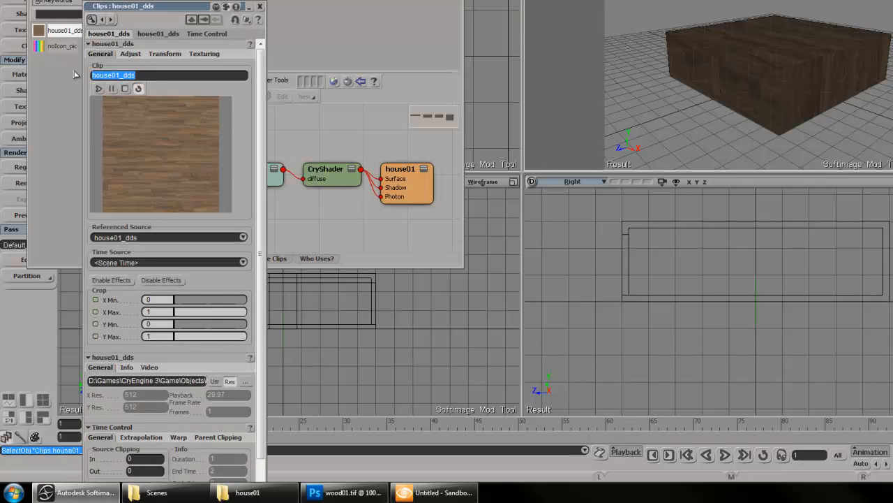
text(ho)
key(Return)
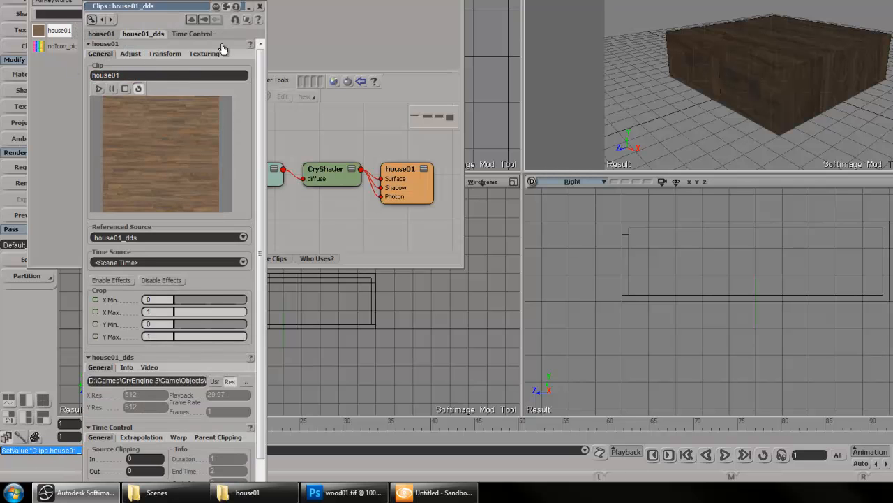
click(261, 7)
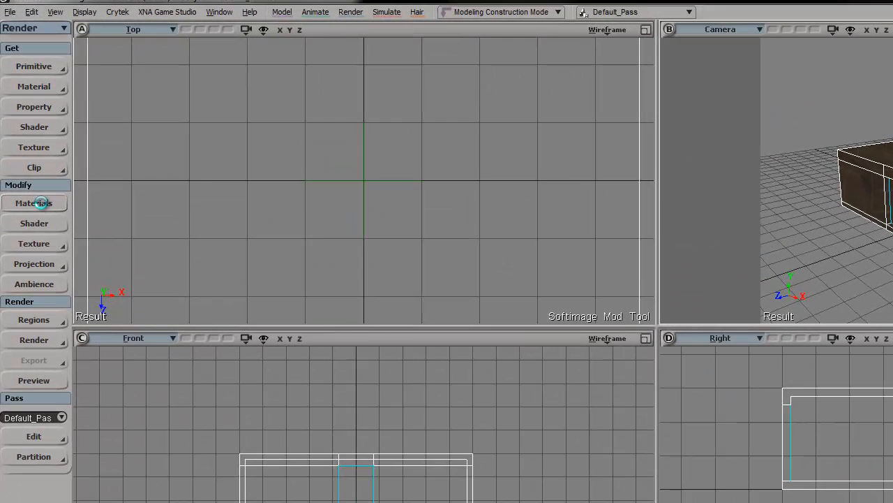
- Set the house01 material's physics to Physical proxy and disable its transparency
click(26, 143)
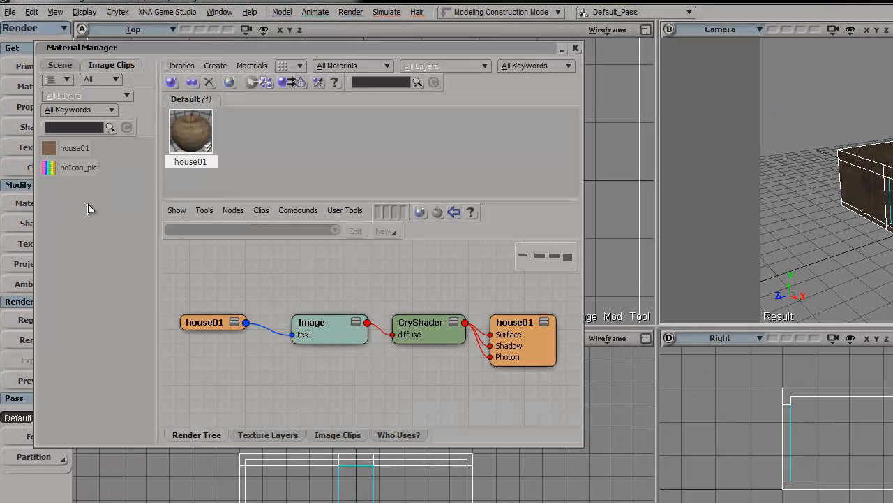
double_click(194, 148)
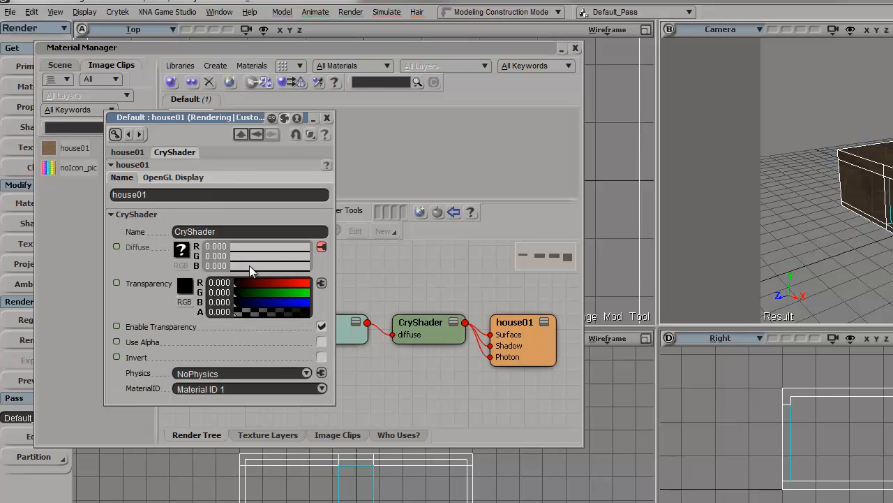
click(301, 373)
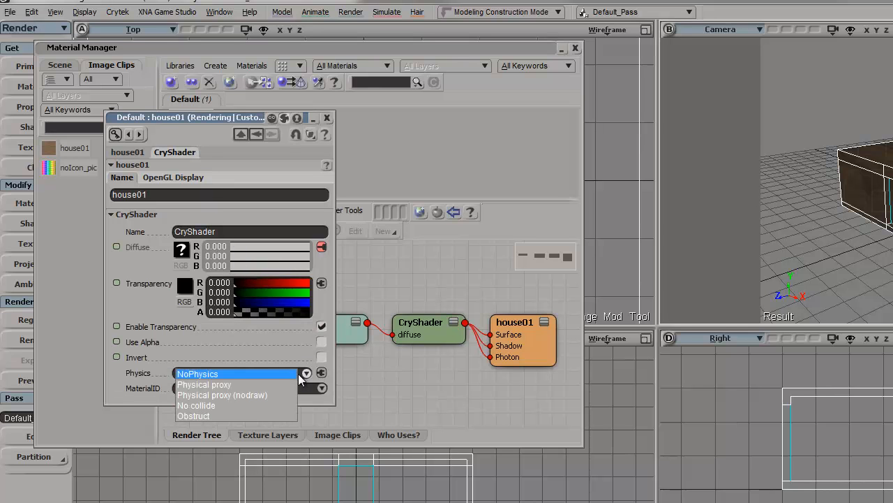
click(220, 385)
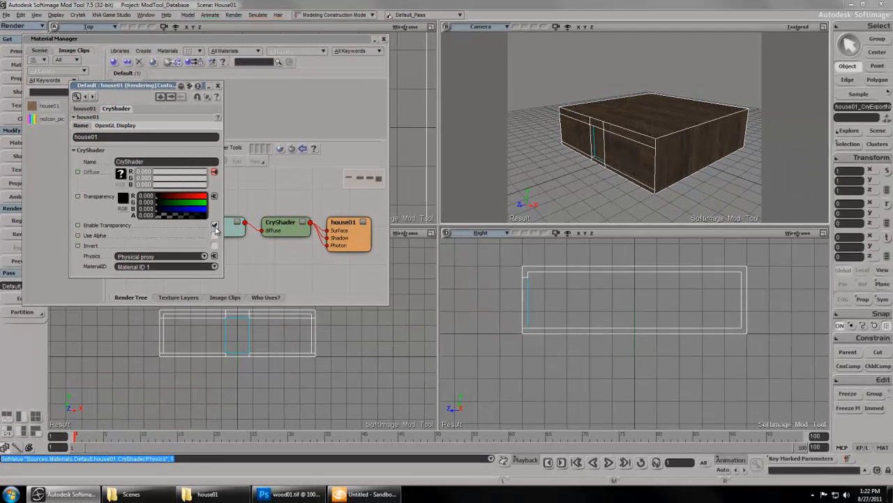
click(215, 226)
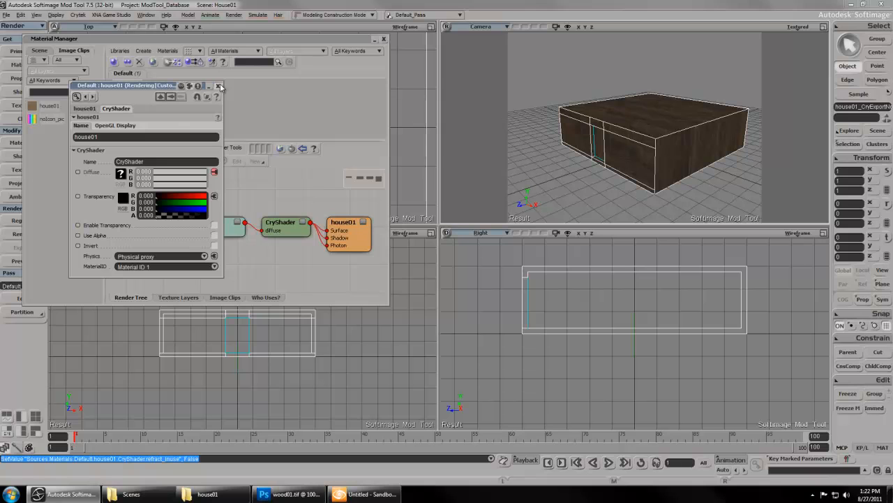
click(219, 86)
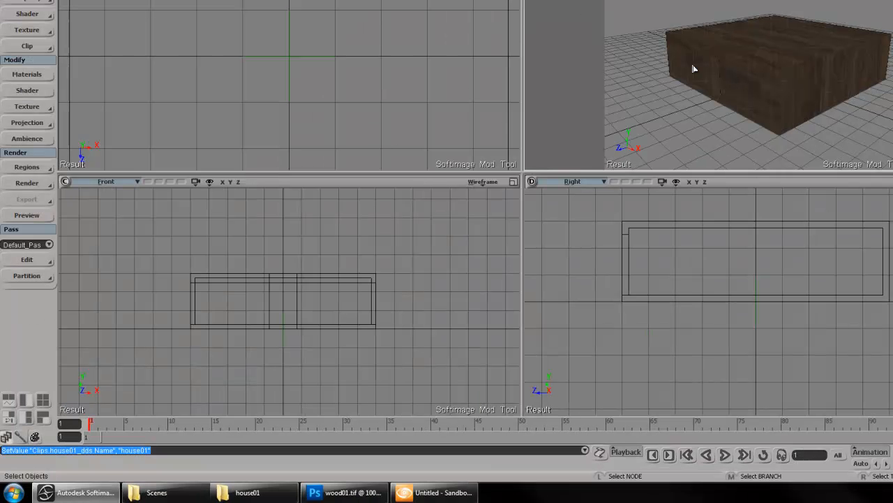
- Select the house01 material in an Explorer showing materials, convert it to CryShader and close the Explorer
click(693, 69)
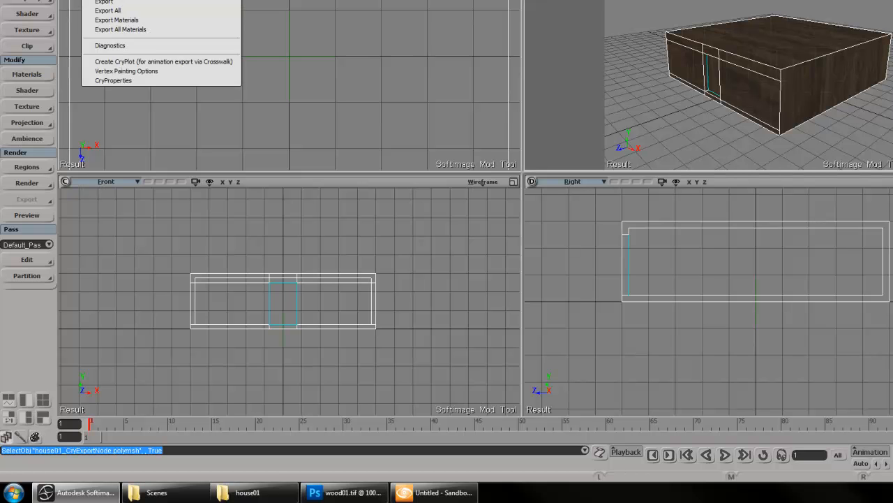
click(112, 3)
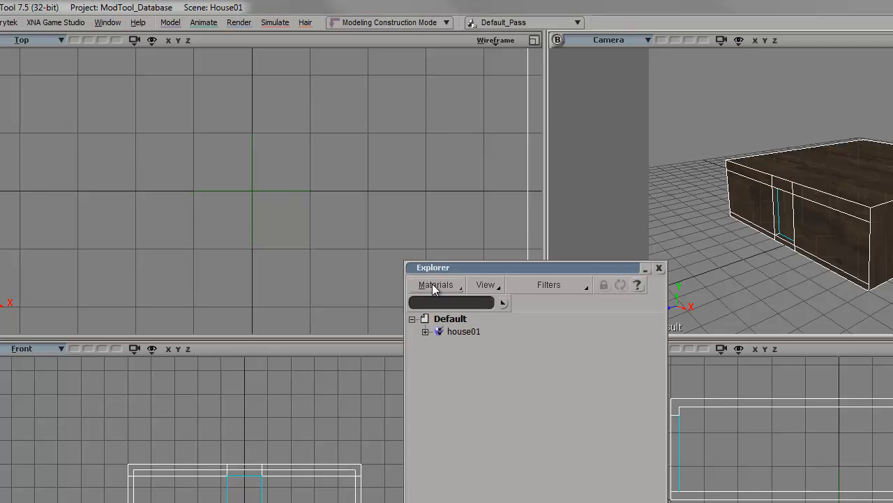
click(432, 283)
click(457, 500)
click(457, 335)
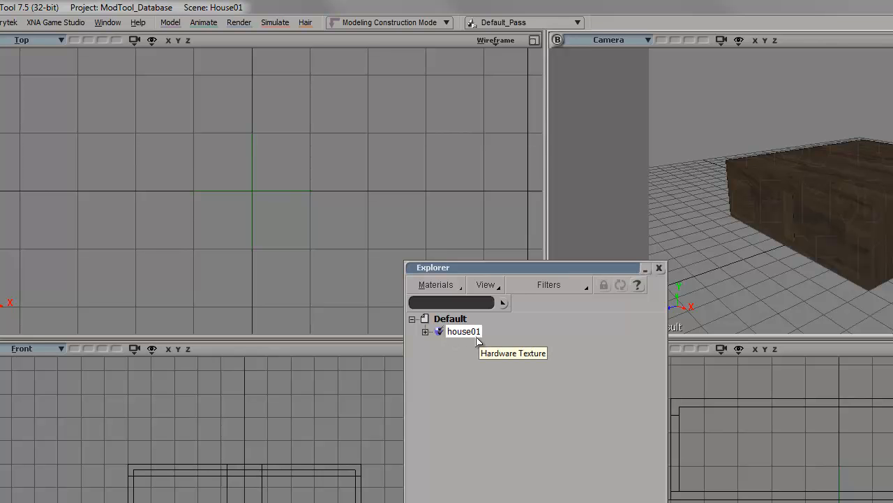
click(9, 22)
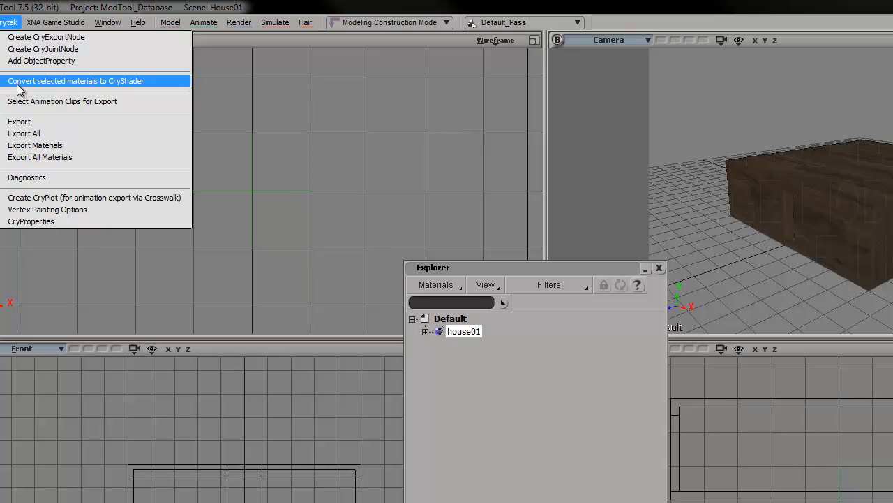
click(105, 81)
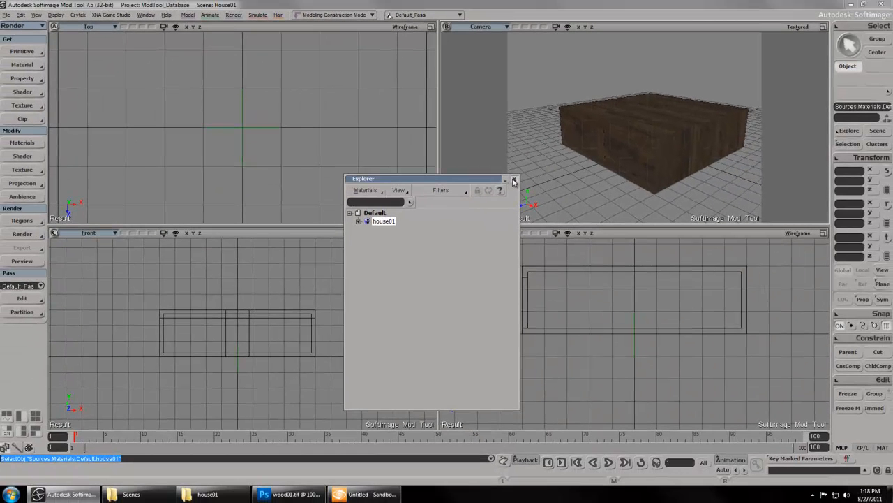
click(515, 181)
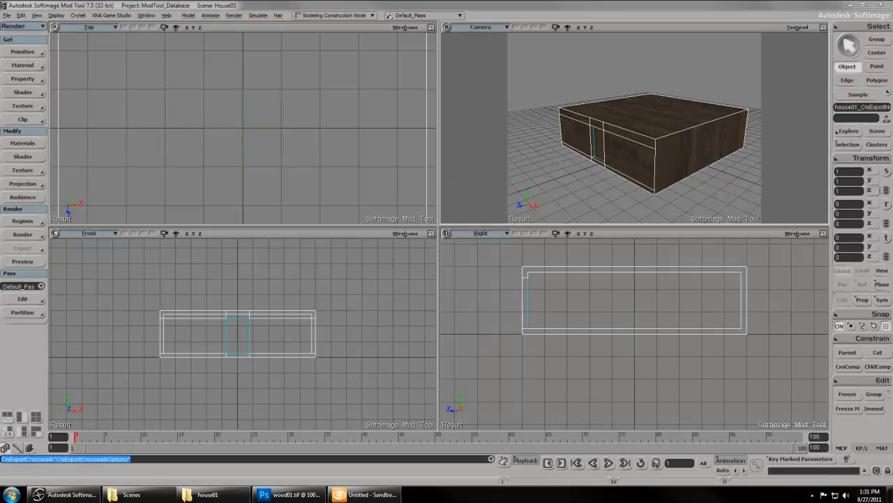
- Set the Bin32 path in CryProperties to the D:\Games\Steam\steamapps\common\crysis wars\Bin32 folder
click(77, 15)
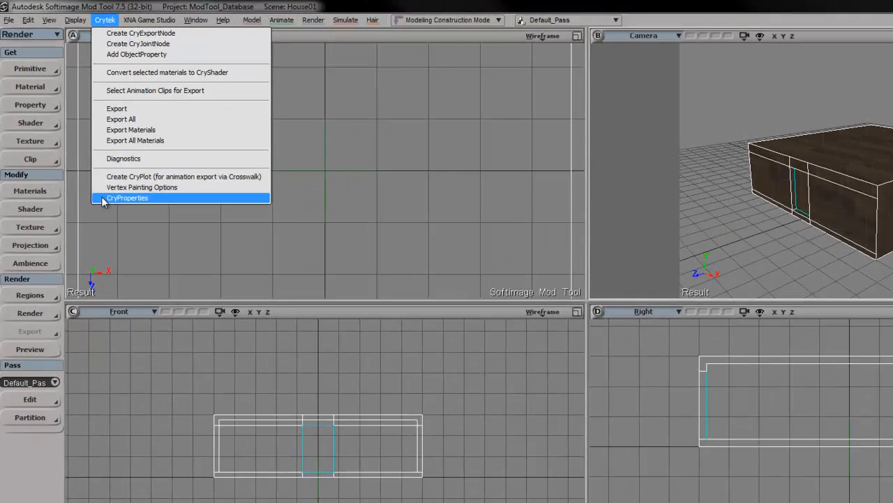
click(95, 147)
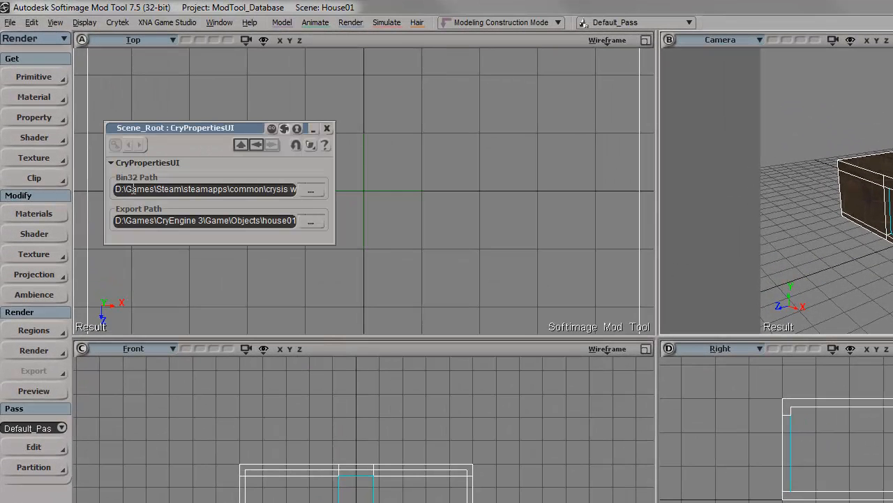
click(304, 190)
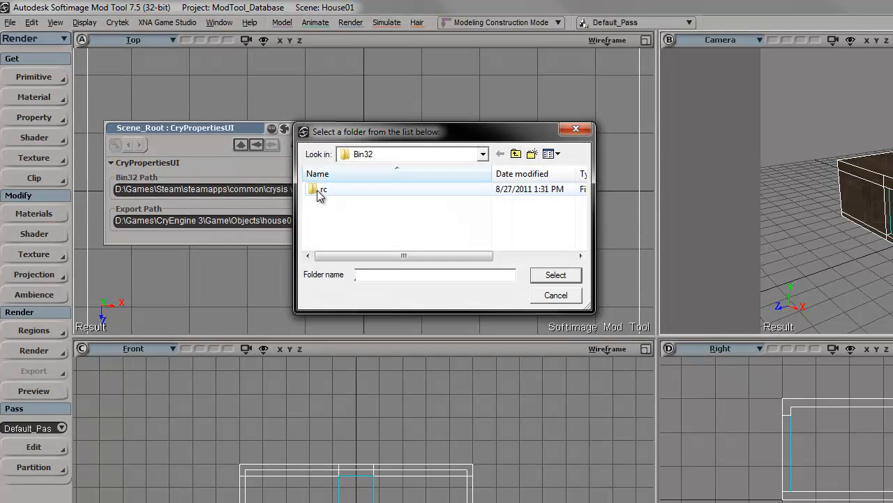
click(517, 154)
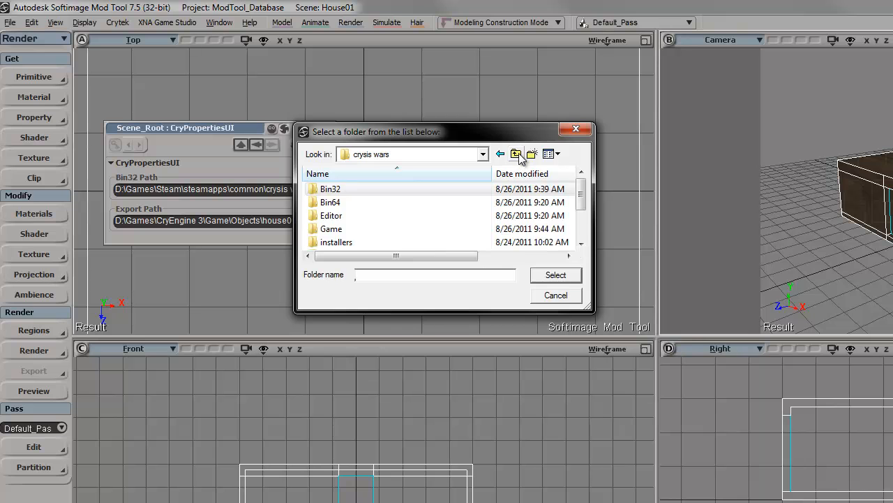
click(517, 154)
double_click(337, 242)
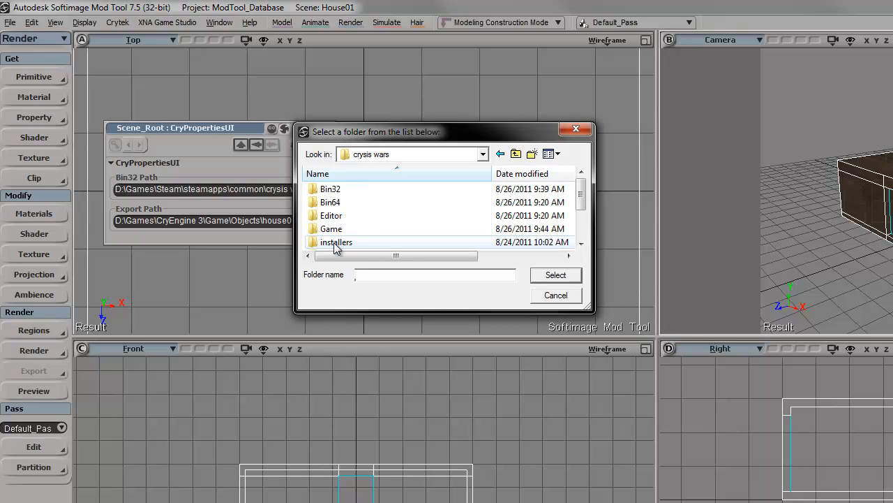
double_click(328, 189)
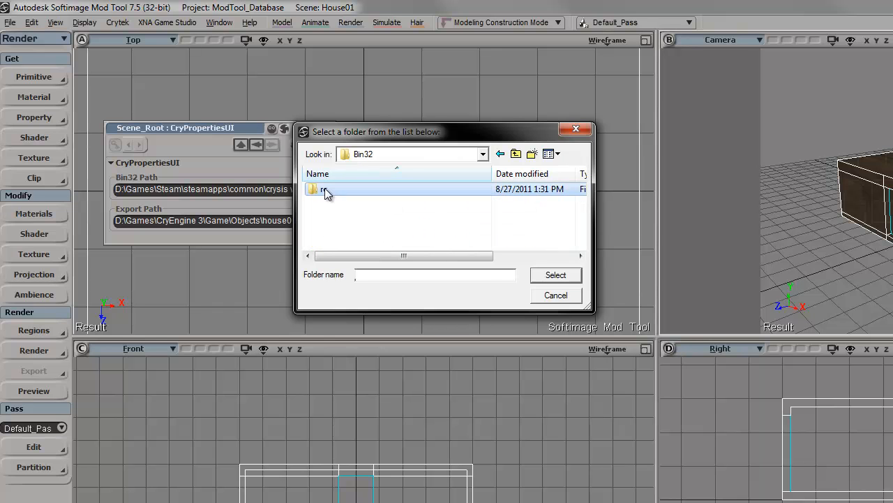
click(536, 275)
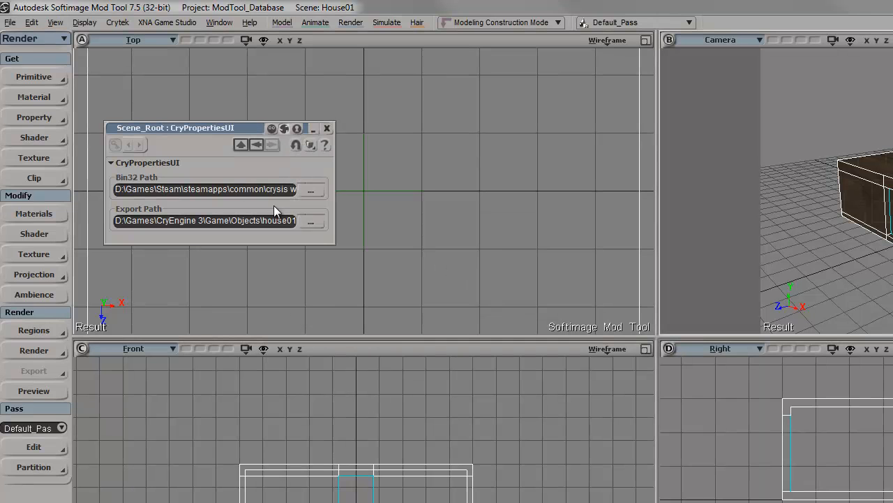
click(280, 192)
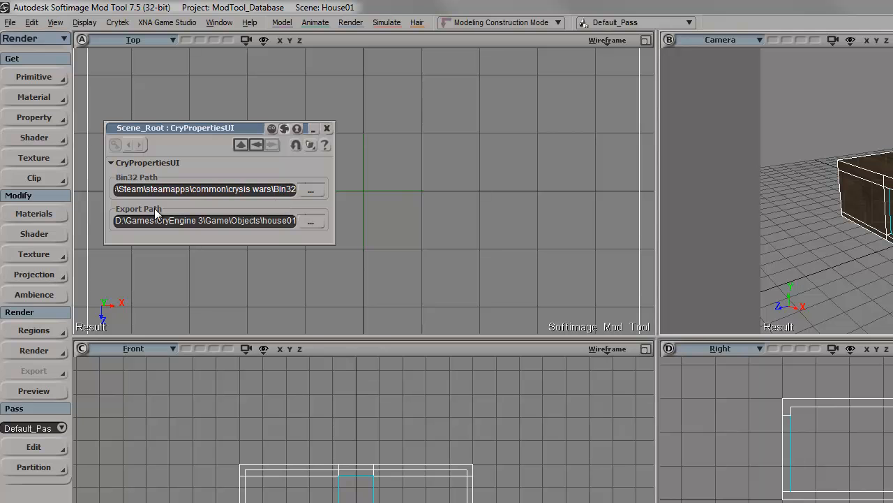
- Set the export path to D:\Games\CryEngine 3\Game\Objects\house01 and close the CryProperties window
click(304, 222)
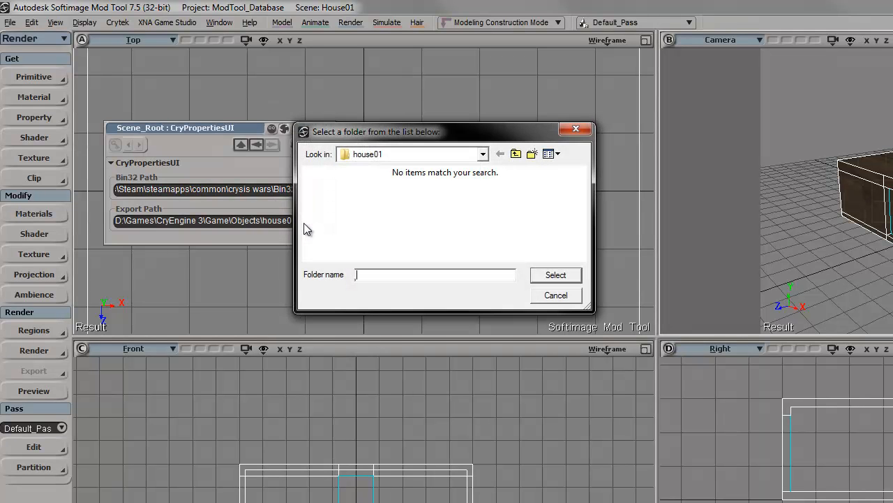
click(515, 154)
click(515, 154)
click(516, 153)
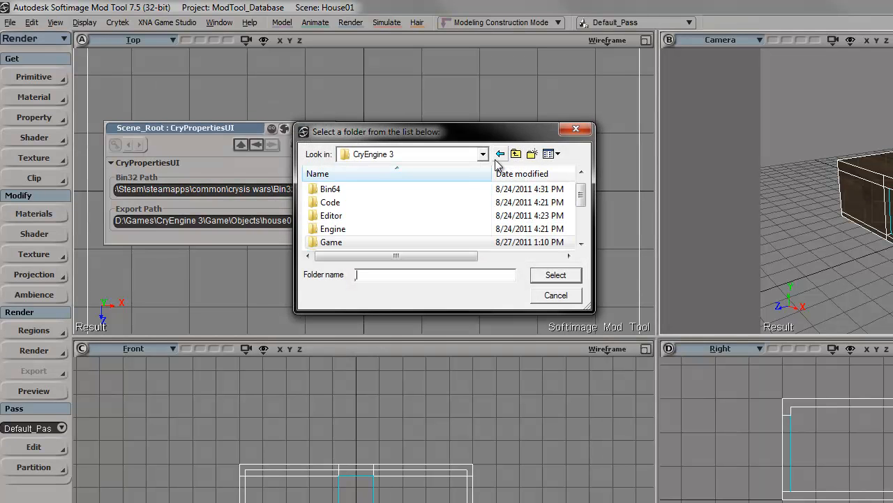
double_click(325, 242)
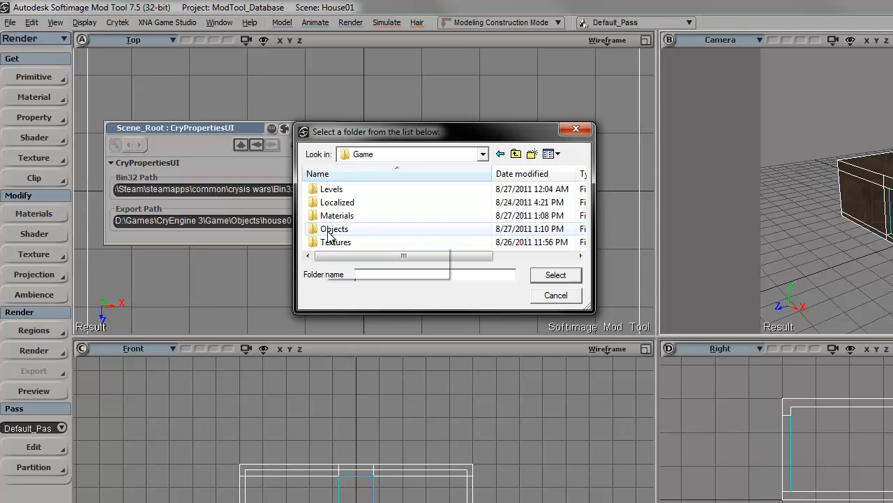
double_click(331, 230)
double_click(323, 190)
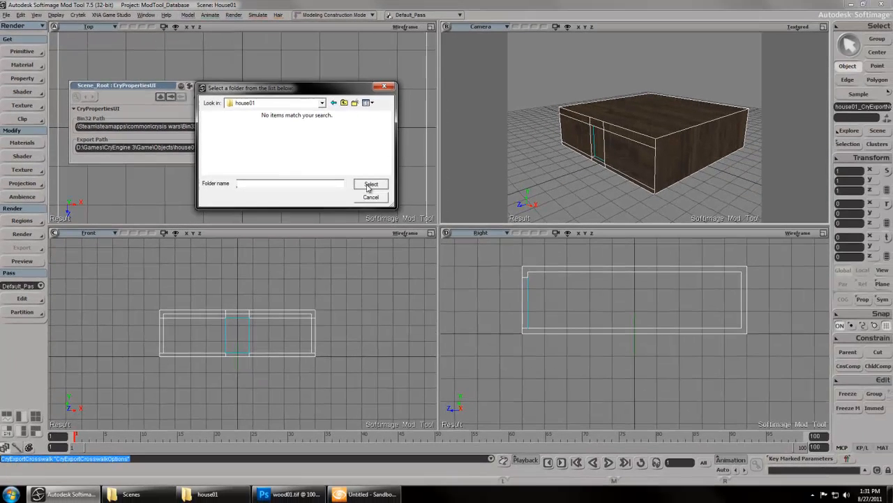
click(555, 274)
click(218, 85)
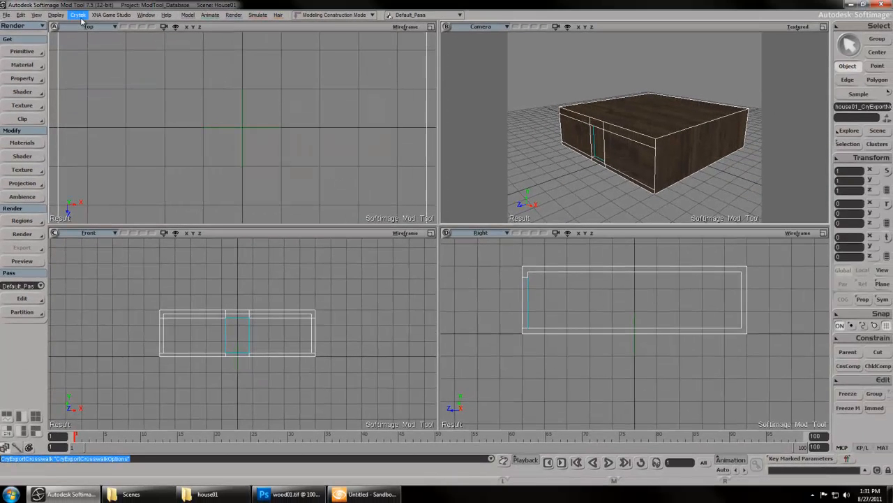
- Export all Crytek nodes in the scene, including the house01 export node, and export the house01 material
click(77, 15)
click(90, 89)
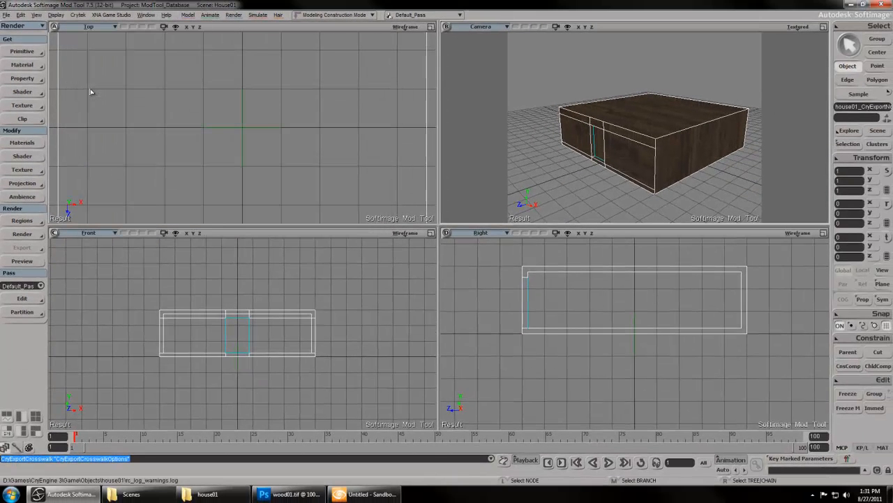
click(78, 15)
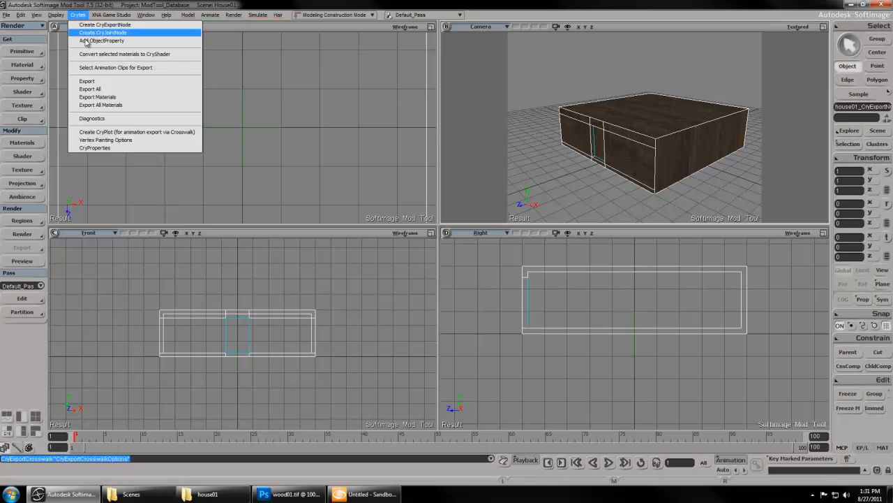
click(93, 98)
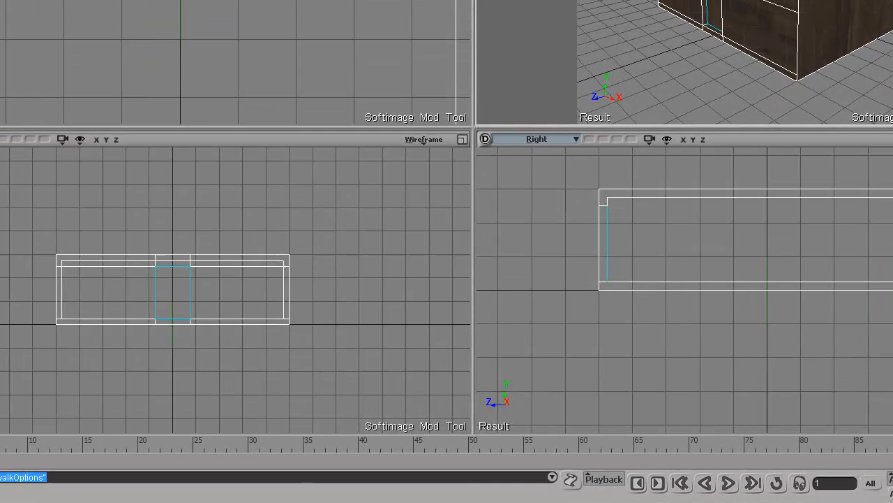
- Open the Game\Objects\house01 folder in Windows Explorer and check the exported model and material files
click(203, 498)
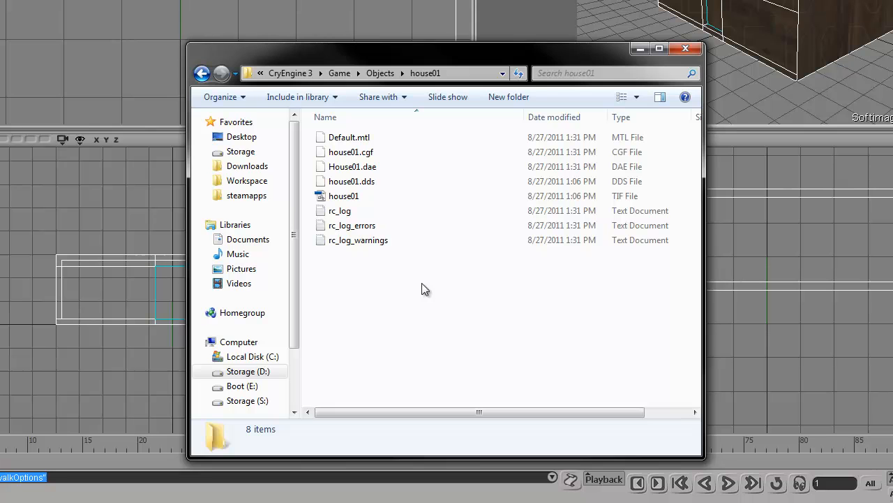
drag(368, 288, 355, 138)
click(355, 297)
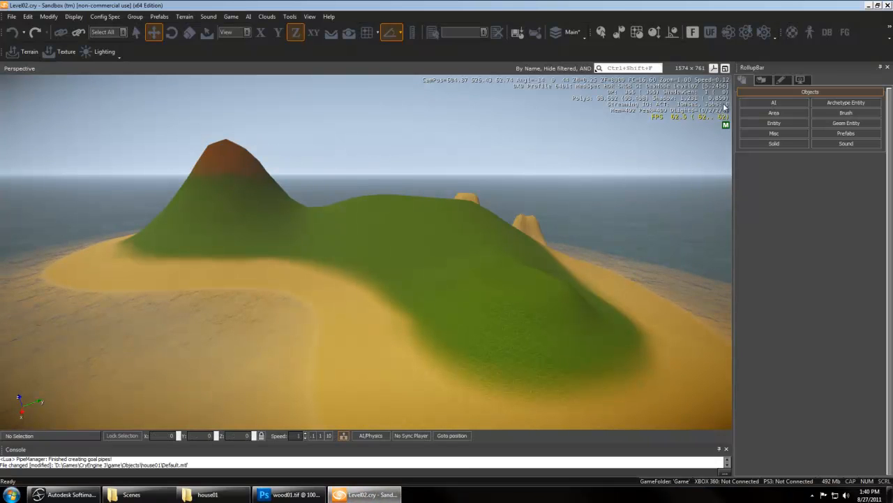
- In the Sandbox editor, place the house01 model from objects\house01 as a Geom Entity on the grassy hill
click(846, 122)
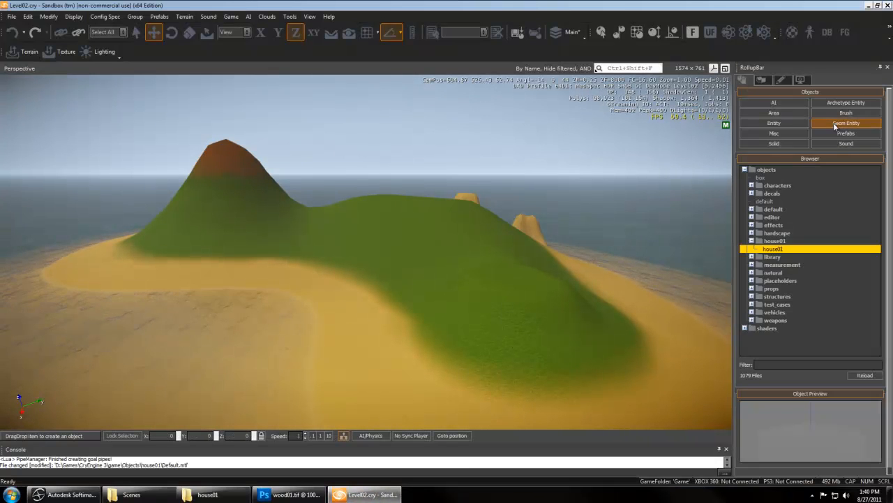
click(745, 170)
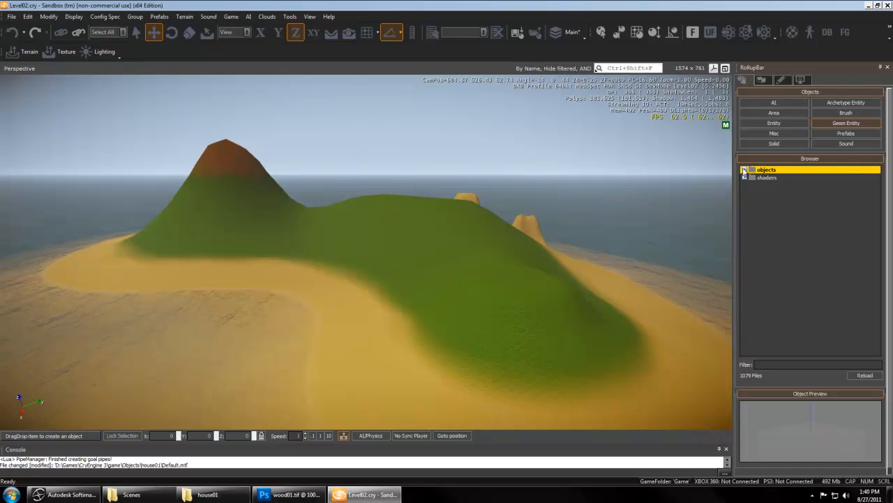
click(745, 170)
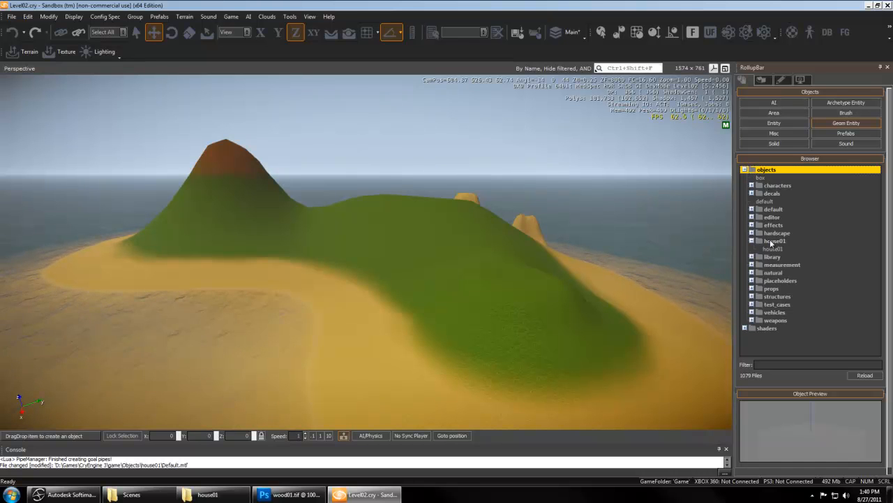
click(772, 249)
right_drag(492, 234, 538, 282)
key(w)
drag(765, 251, 742, 252)
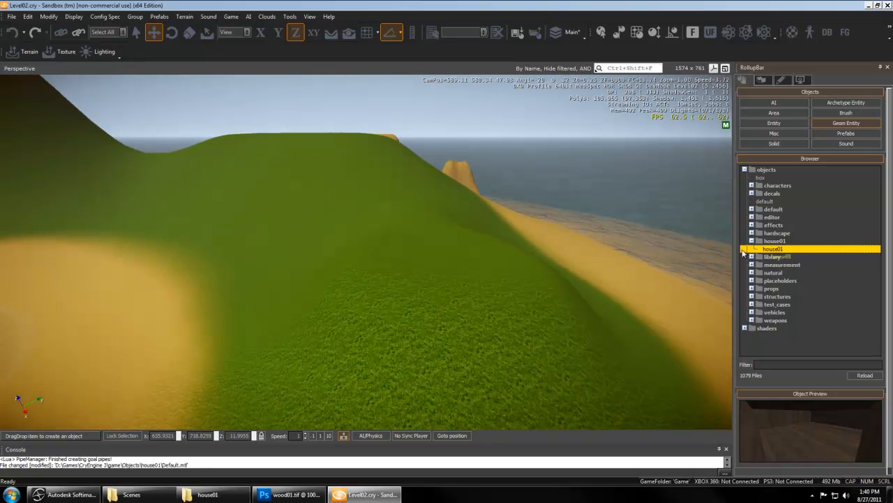
drag(479, 267, 444, 268)
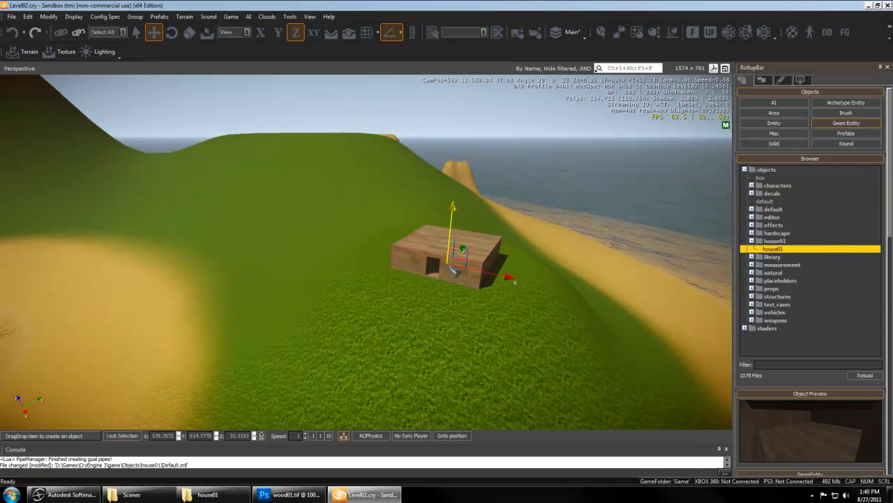
click(452, 269)
- Test the house in game mode by shooting its front wall beside the doorway, and return to editing
right_drag(452, 269, 458, 236)
key(w)
key(w)
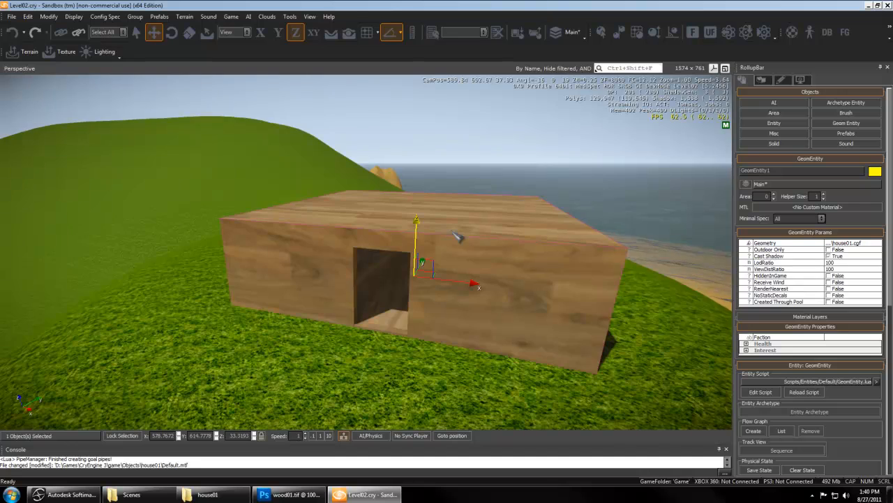
key(ctrl+g)
click(422, 260)
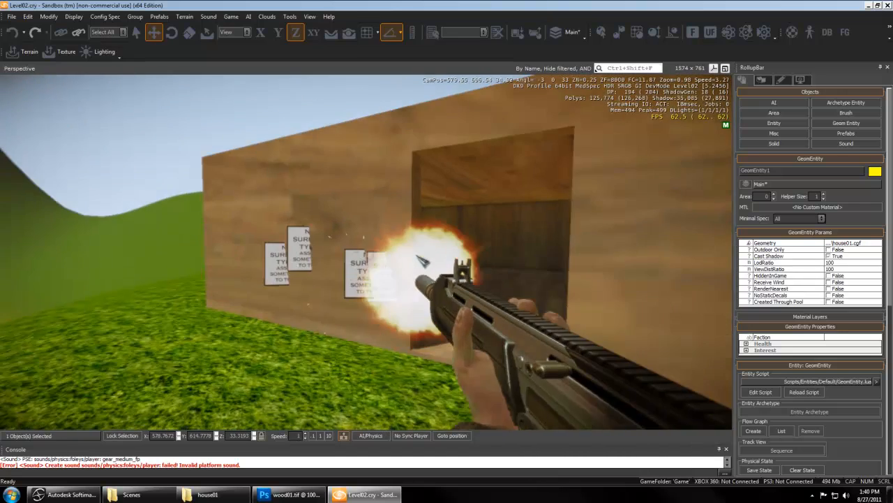
key(w)
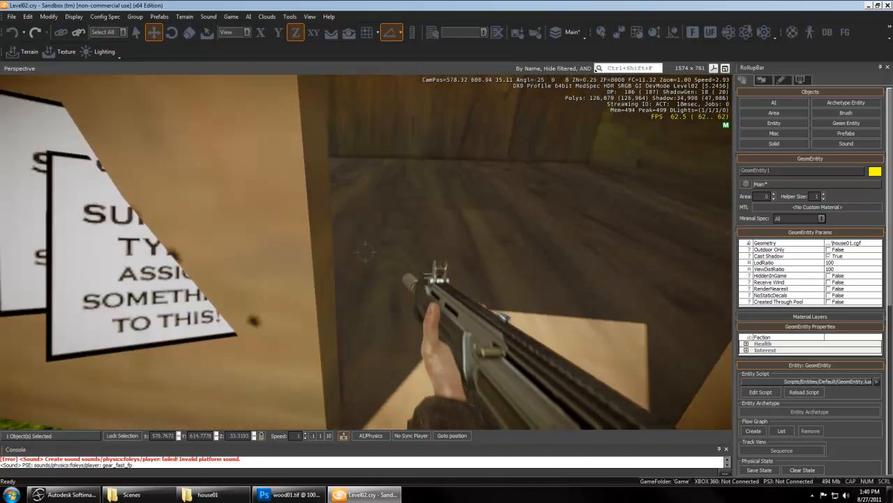
key(s)
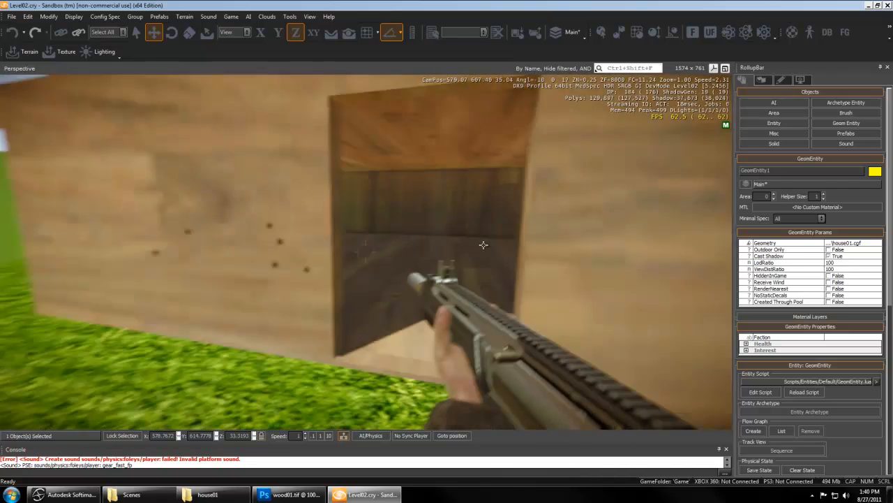
click(475, 248)
click(464, 248)
key(w)
click(467, 253)
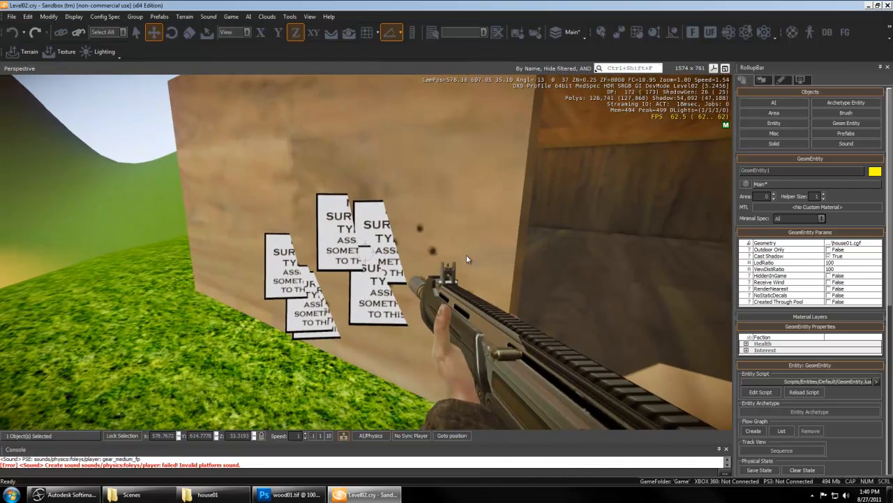
key(Escape)
- Set the surface type of the house01 submaterial under Objects\house01\Default to wood and close the Material Editor
key(s)
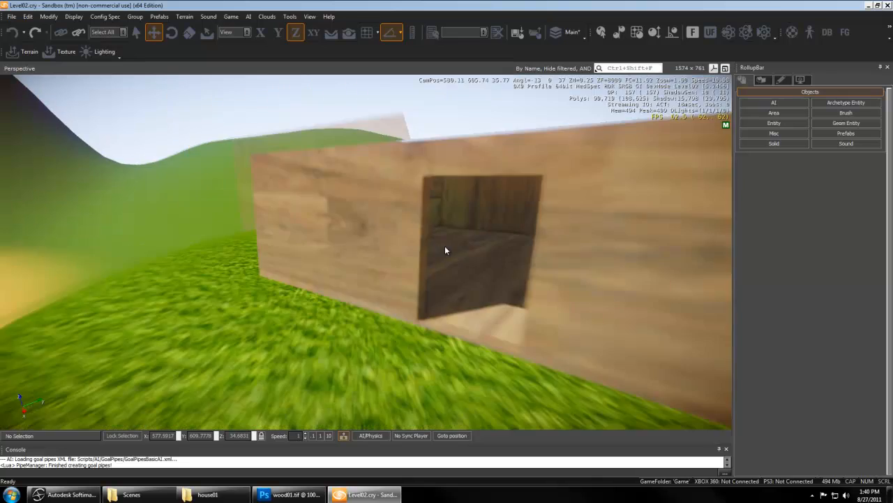
key(m)
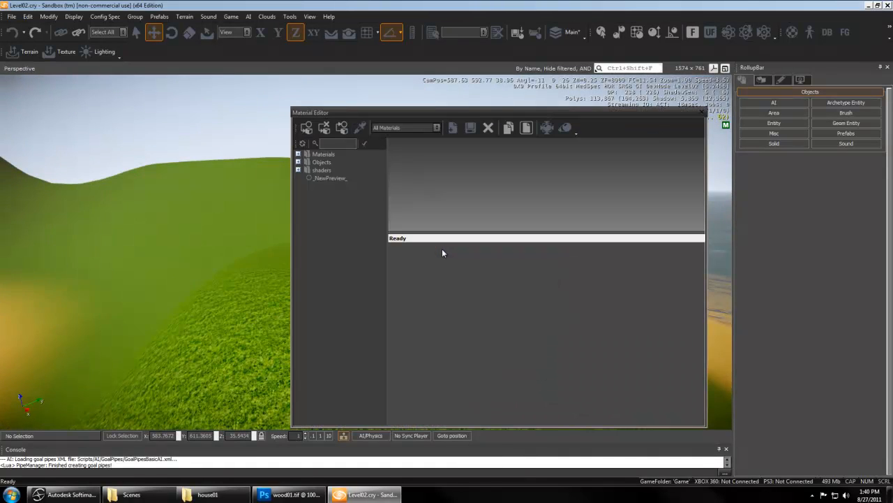
click(298, 153)
click(298, 154)
click(298, 162)
click(325, 218)
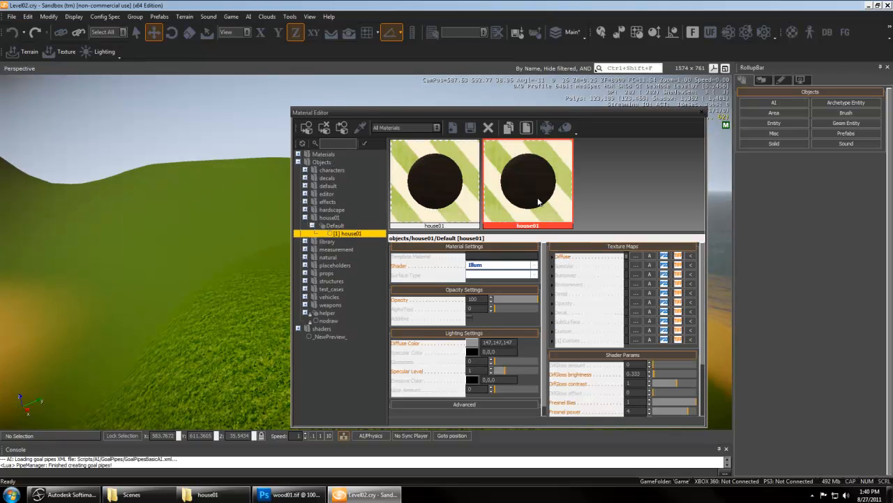
click(535, 275)
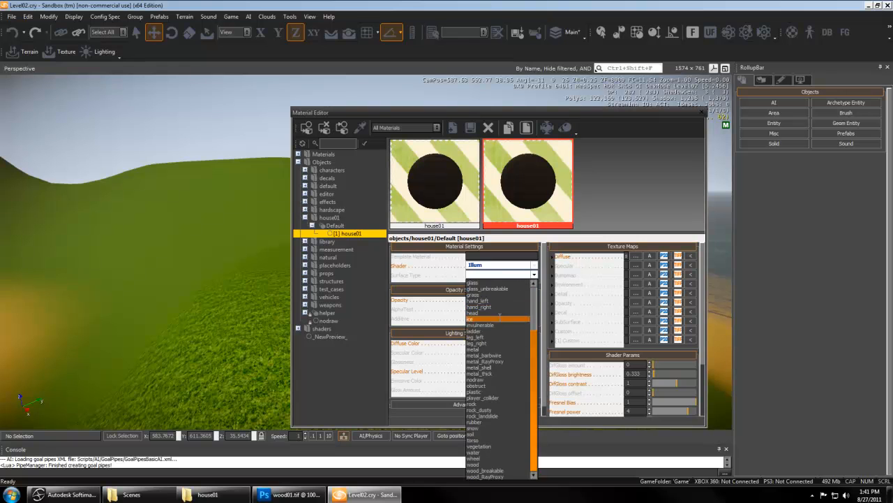
click(475, 465)
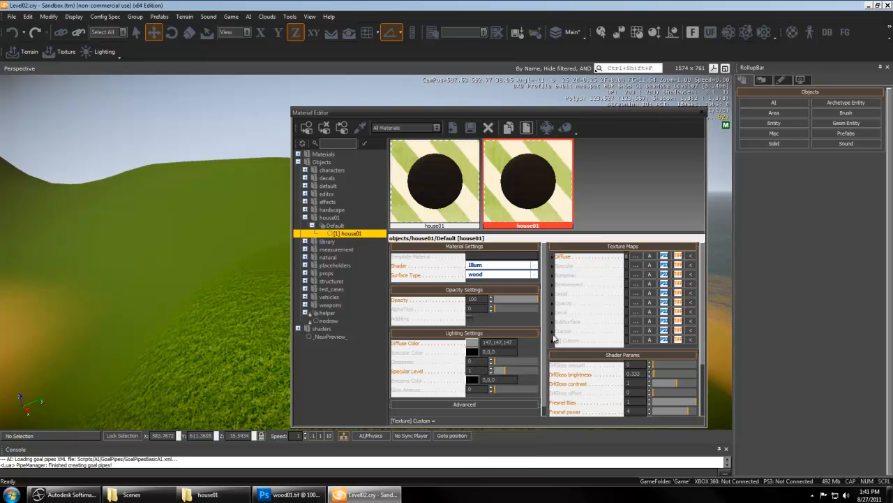
click(700, 112)
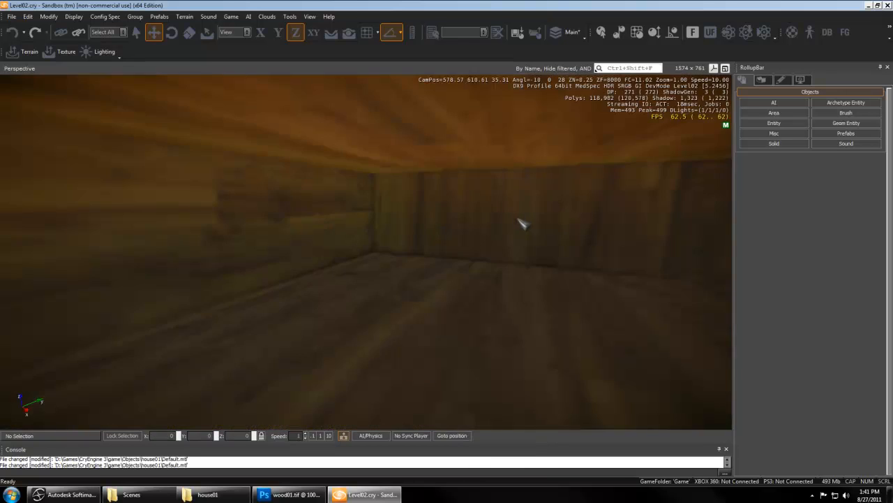
- Play the level again and shoot the house's front wall to check the bullet impacts, then leave game mode
key(ctrl+g)
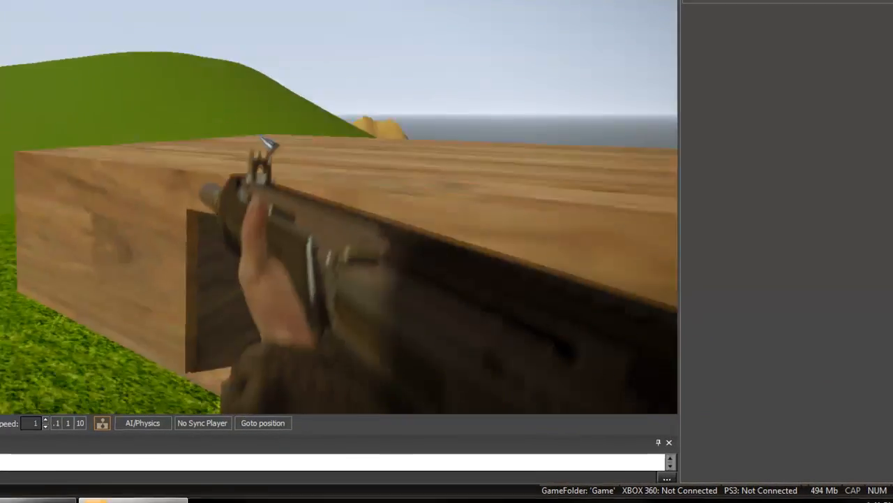
click(261, 118)
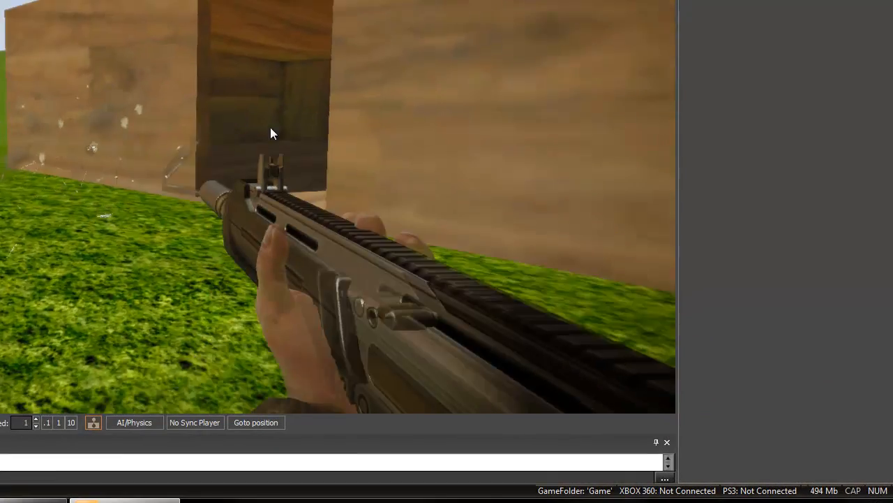
click(329, 153)
click(666, 122)
click(671, 117)
right_click(633, 124)
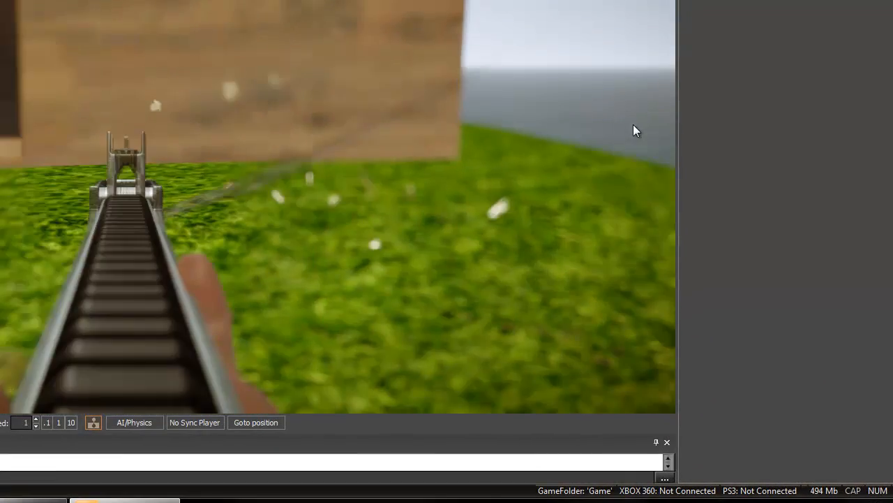
key(Escape)
- Inspect the placed house and its wood texture from several sides and from above
right_drag(408, 90, 399, 71)
key(w)
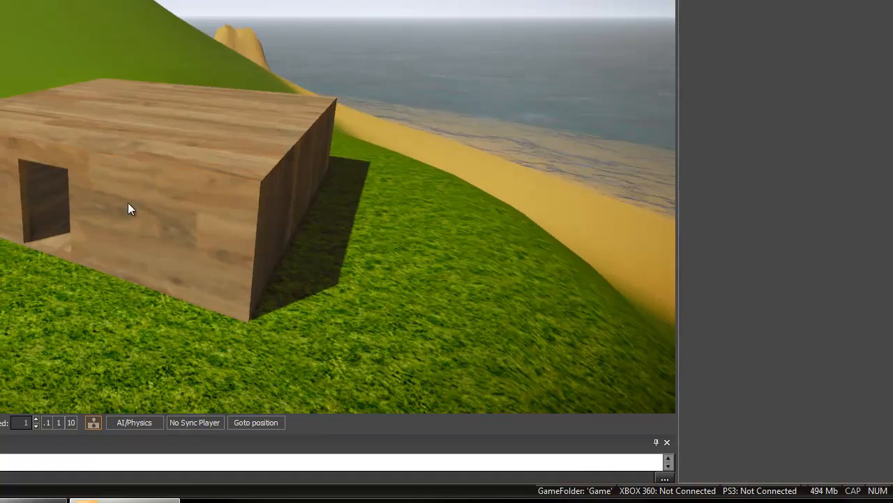
right_drag(145, 220, 65, 141)
key(s)
key(w)
key(s)
key(w)
key(s)
key(s)
key(s)
right_drag(343, 227, 362, 224)
key(d)
key(w)
key(d)
key(w)
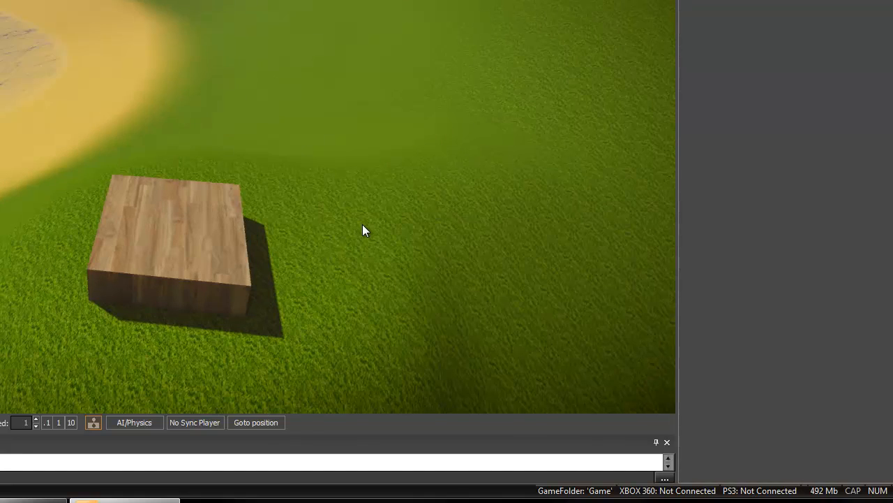